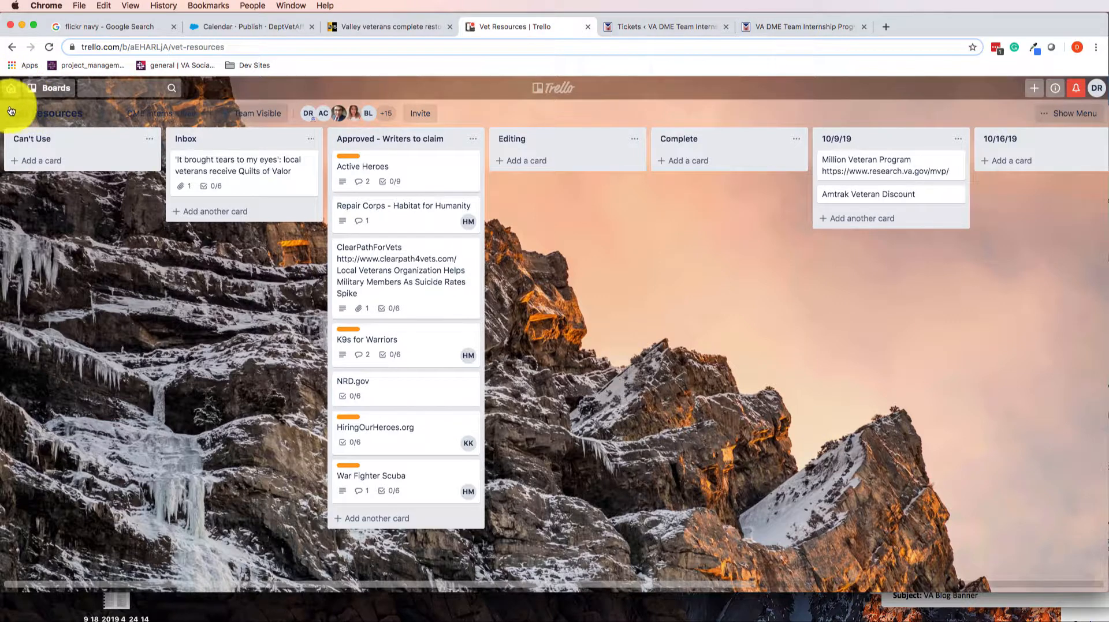
{"action": "left_click", "coordinate": [66, 119]}
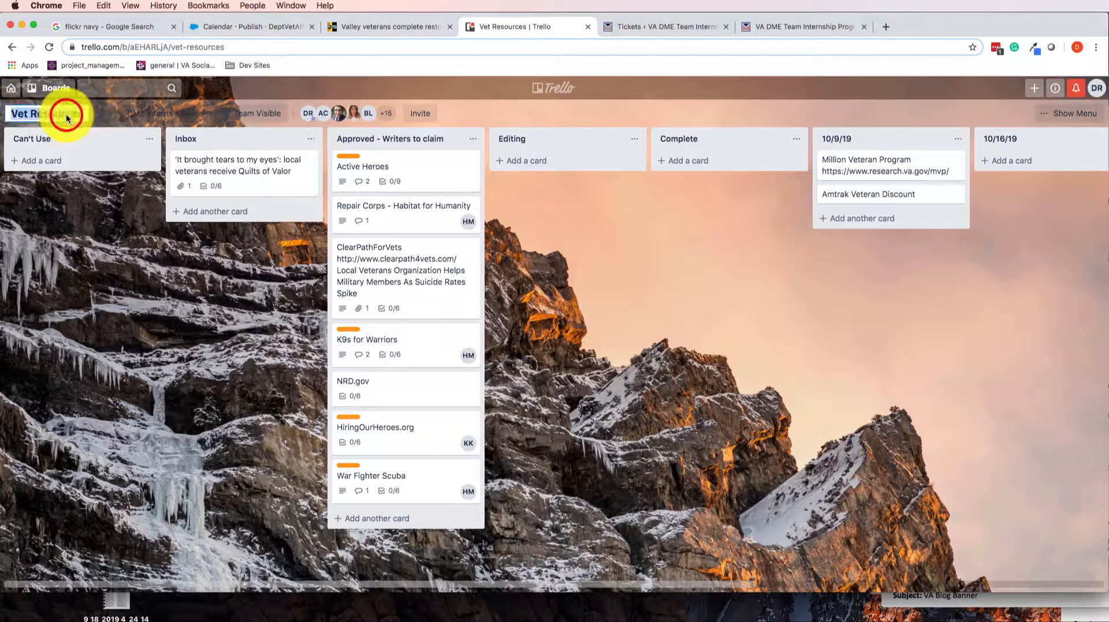
{"action": "left_click", "coordinate": [82, 322]}
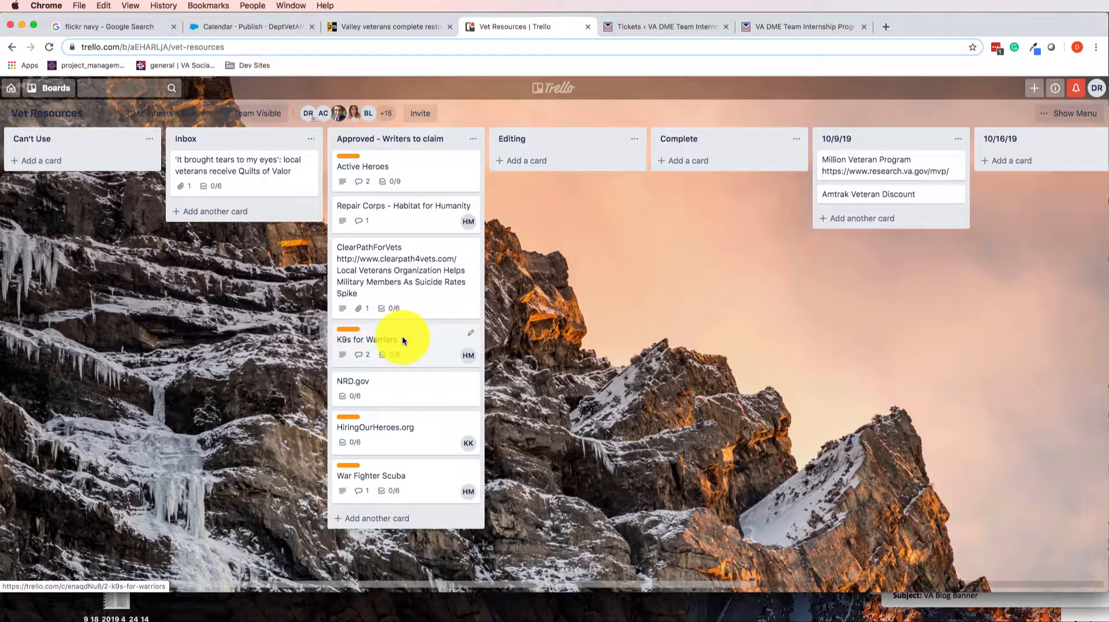
Add a card titled "Cool resource for vets" to the Inbox list
{"action": "left_click", "coordinate": [210, 212]}
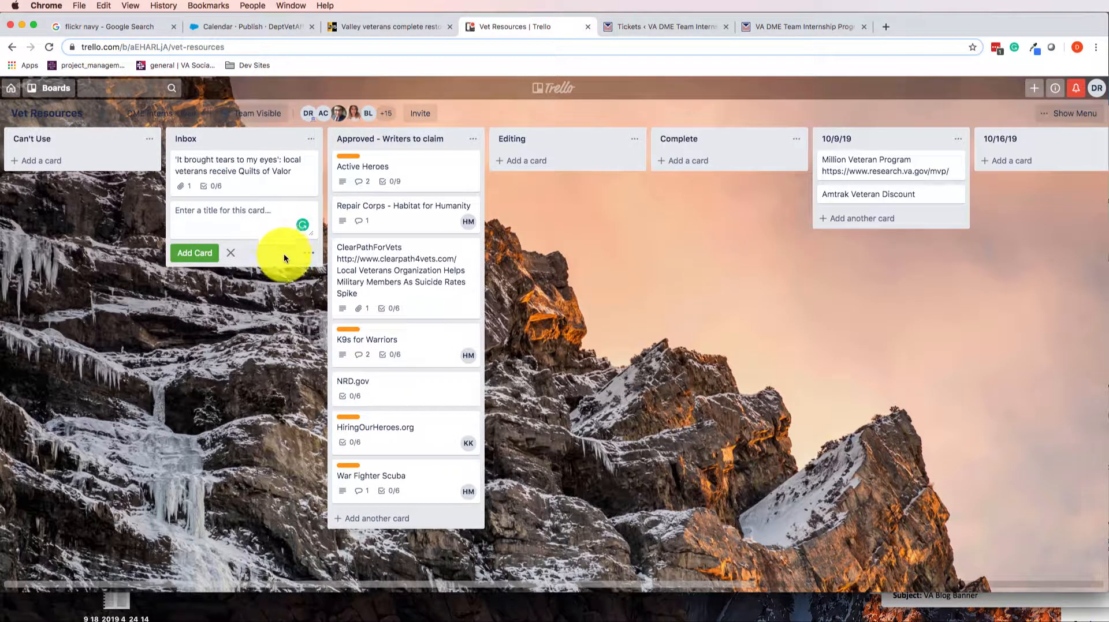
{"action": "type", "text": "Coll"}
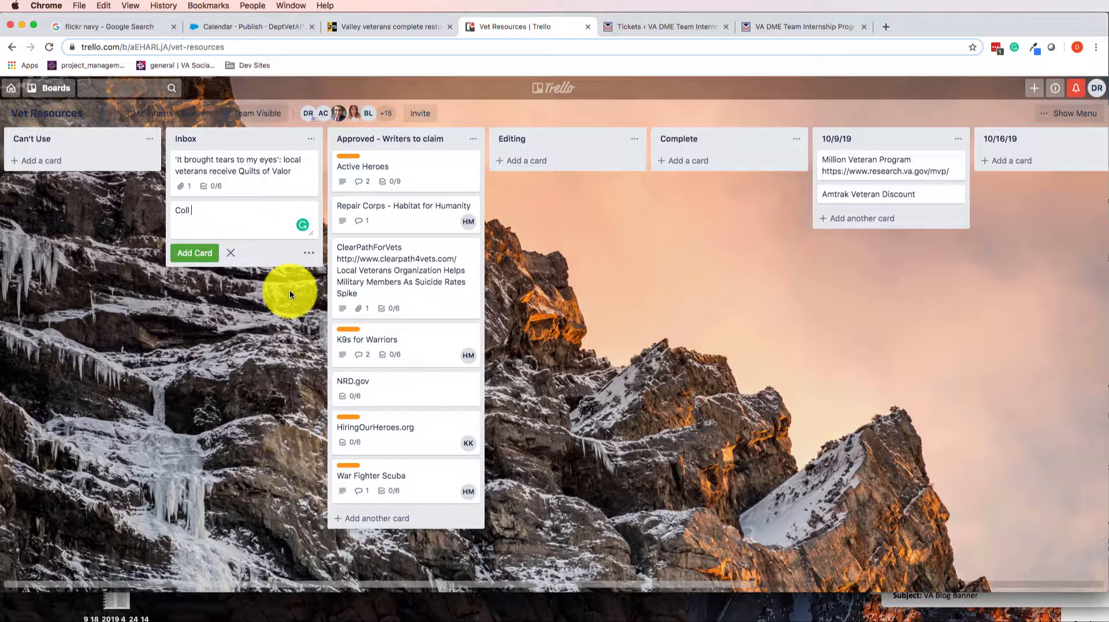
{"action": "key", "text": "BackSpace"}
{"action": "key", "text": "BackSpace"}
{"action": "type", "text": "ol resource f"}
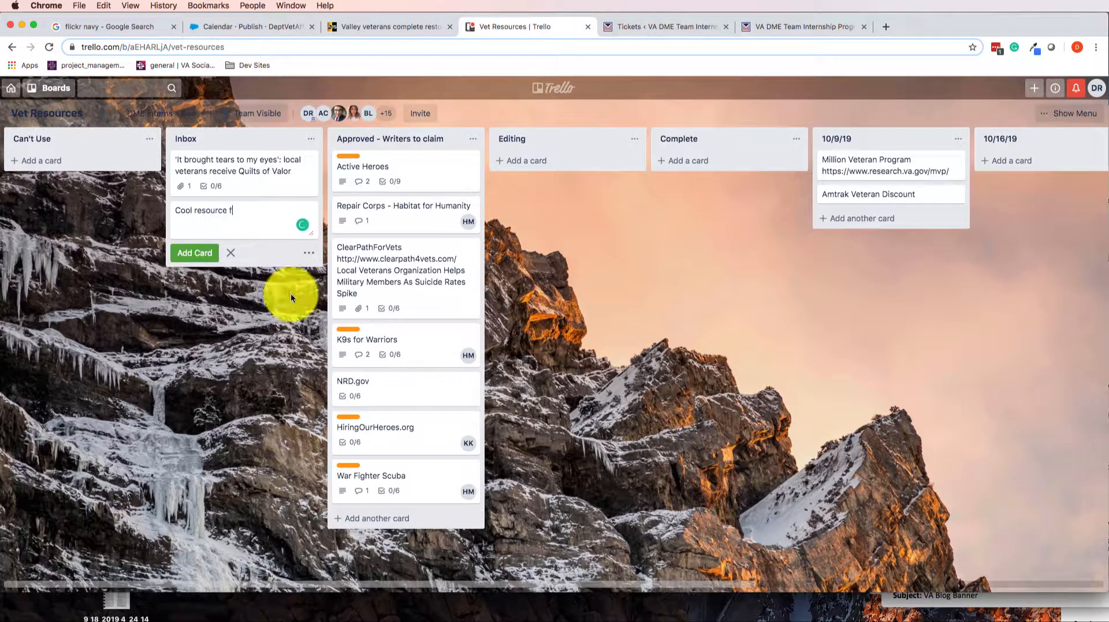
{"action": "type", "text": "or vets"}
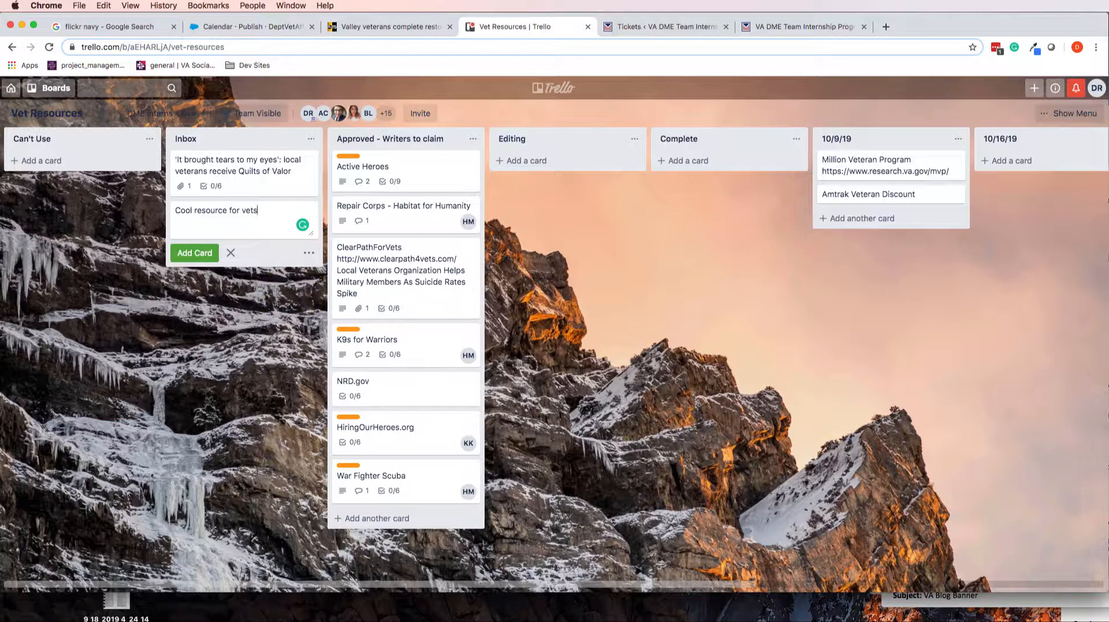
{"action": "key", "text": "Return"}
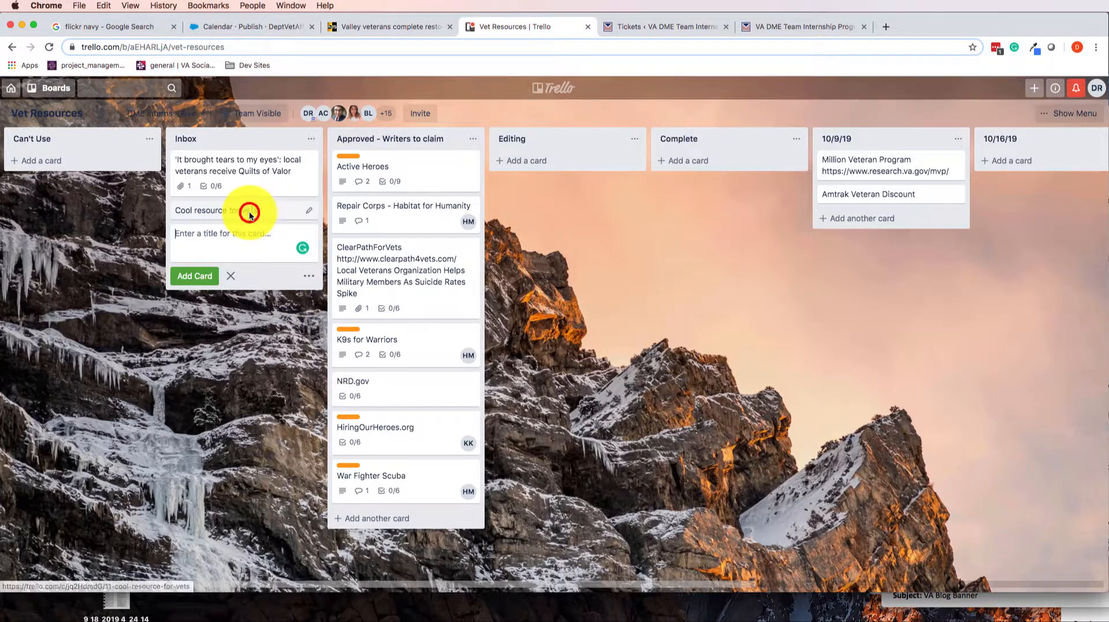
{"action": "left_click", "coordinate": [249, 214]}
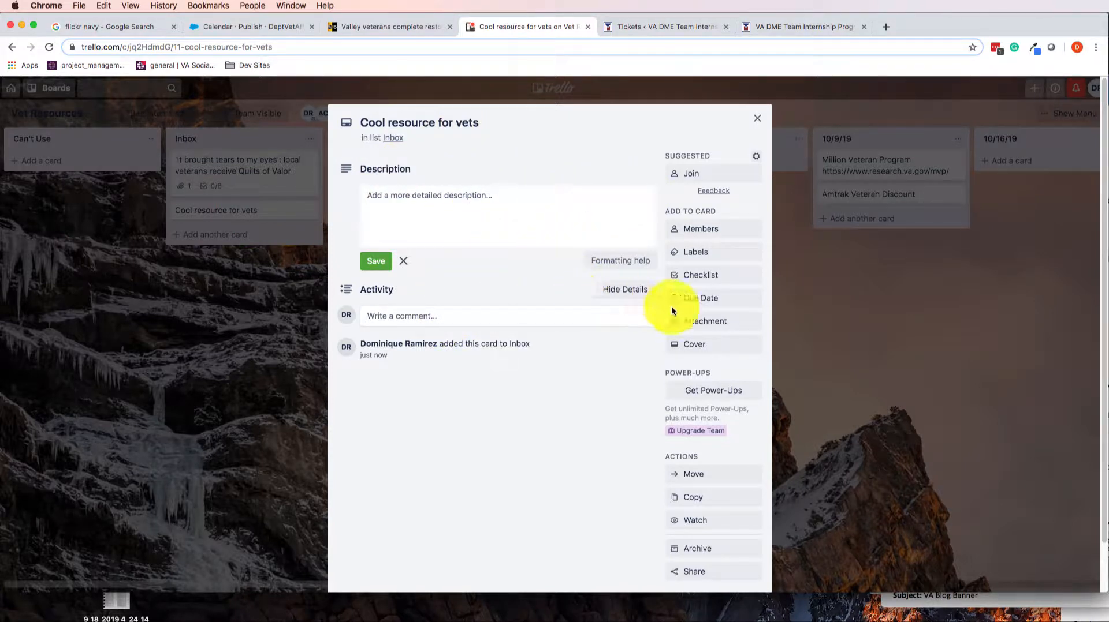
{"action": "left_click", "coordinate": [702, 322]}
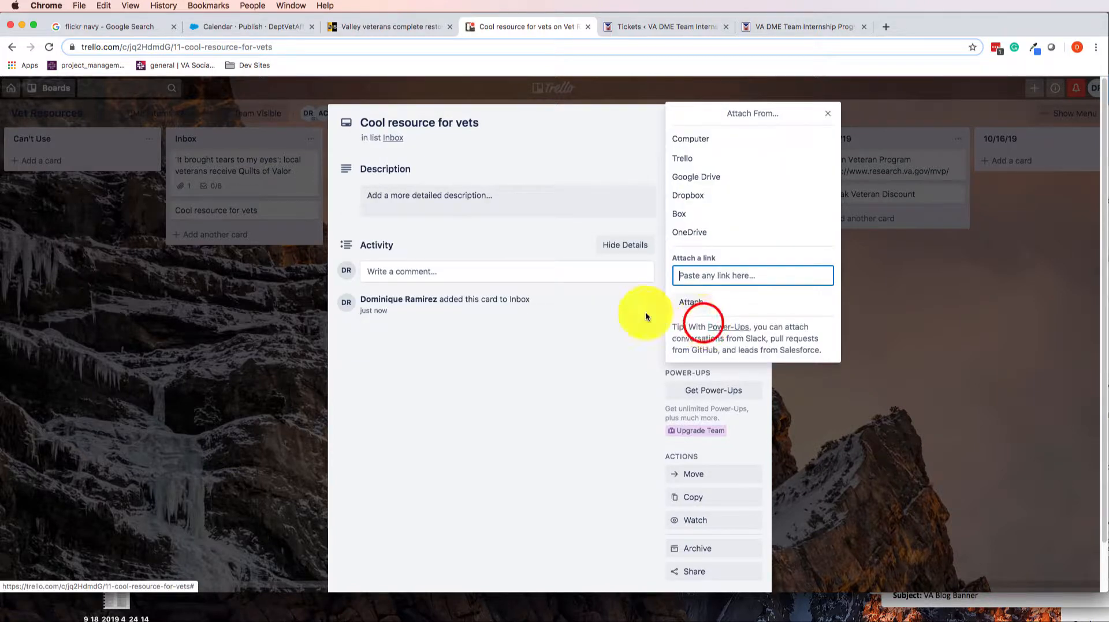
{"action": "type", "text": "ww"}
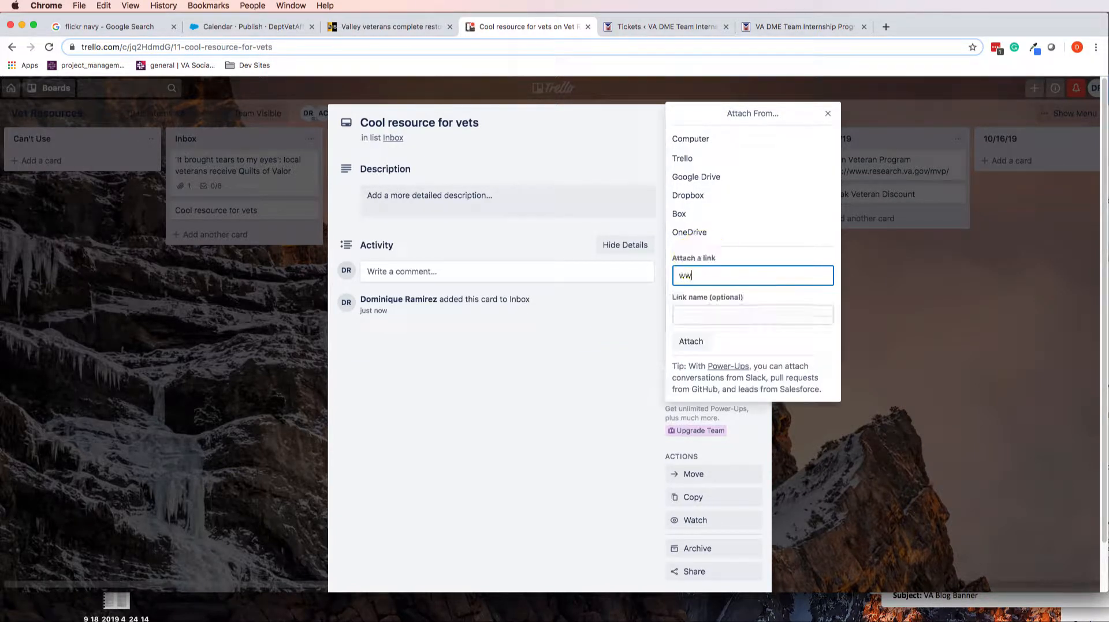
{"action": "type", "text": "w.coolstufffforvets.com"}
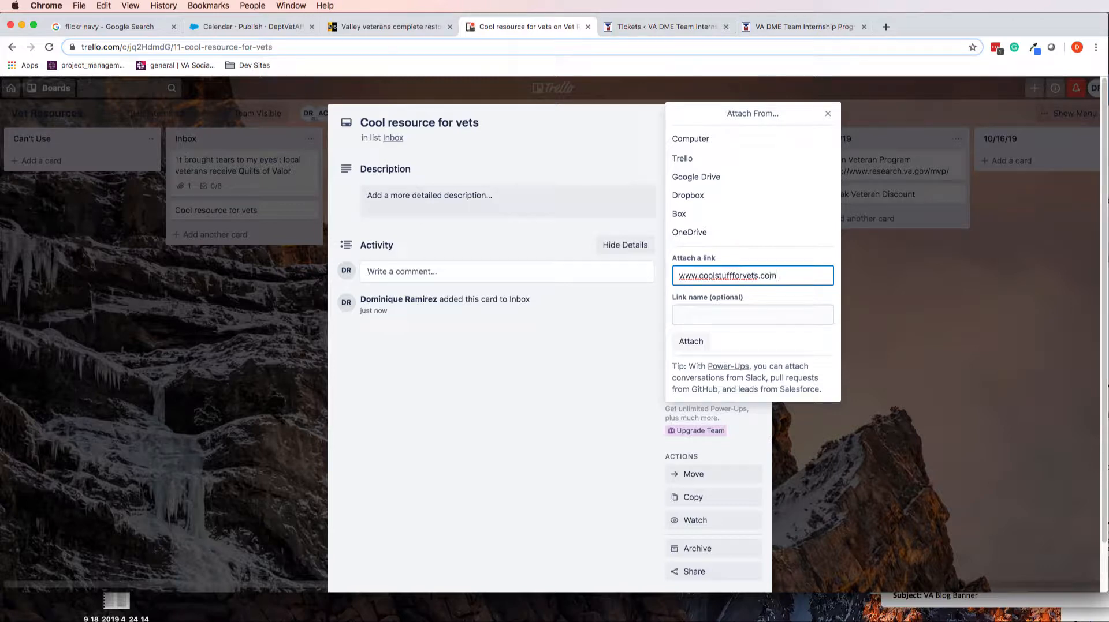
{"action": "key", "text": "Return"}
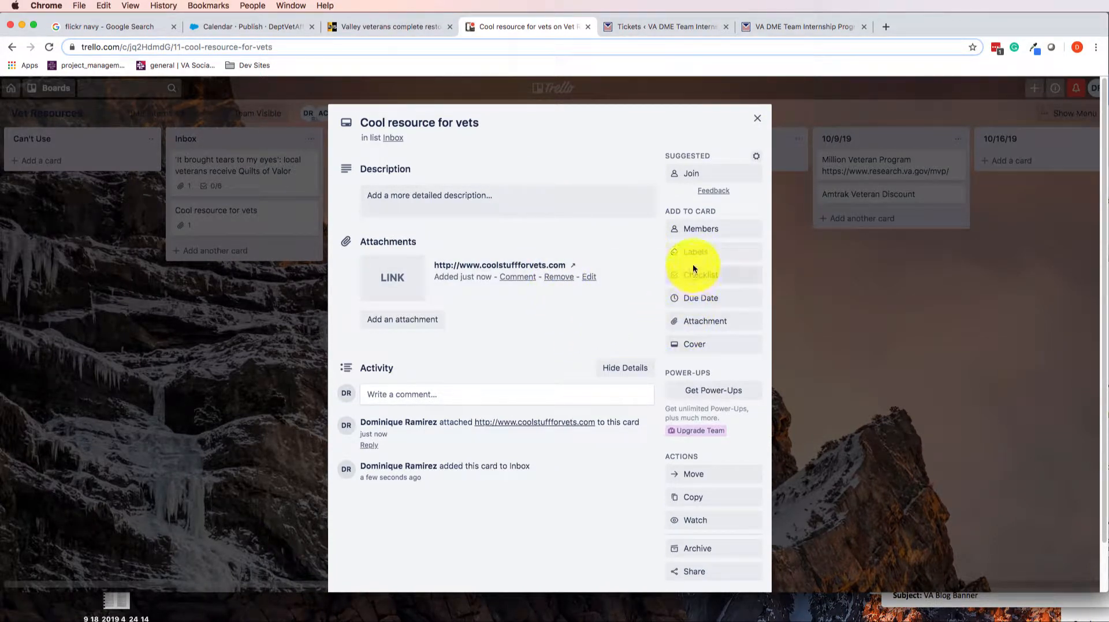
Add the suggested VetResources Blog checklist to the card and close the card
{"action": "left_click", "coordinate": [699, 277]}
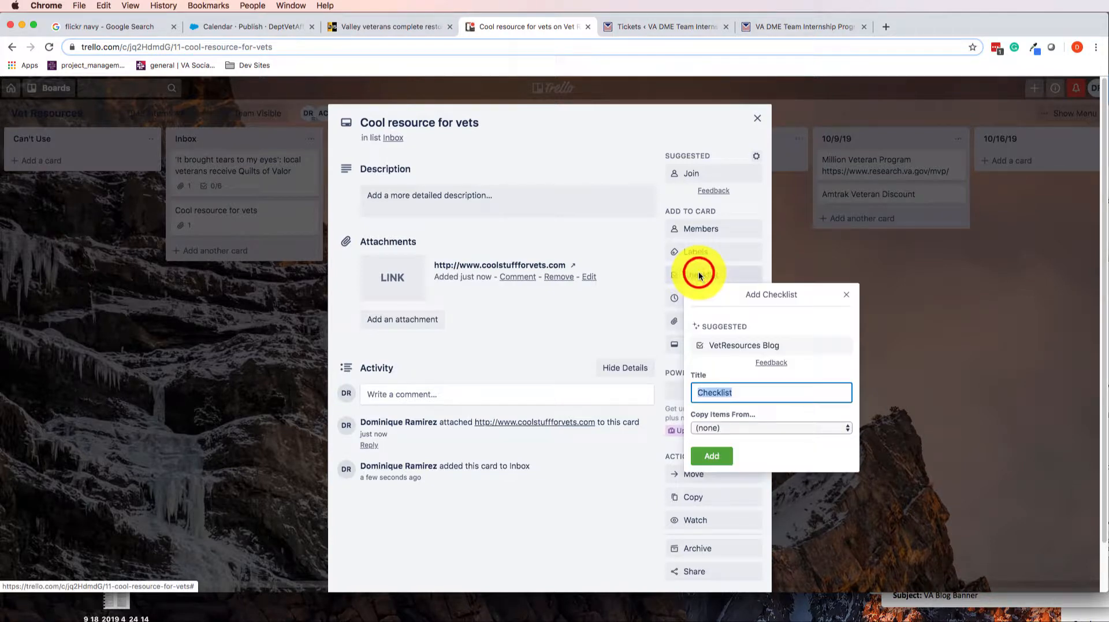
{"action": "left_click", "coordinate": [730, 347]}
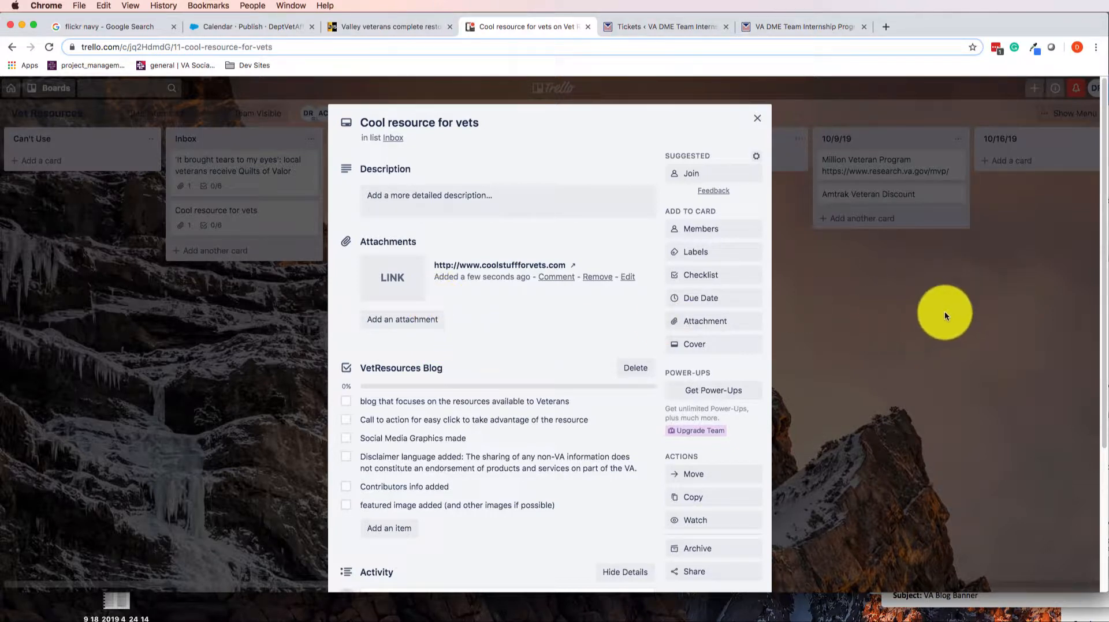
{"action": "scroll", "coordinate": [494, 364], "scroll_direction": "down", "scroll_amount": 3}
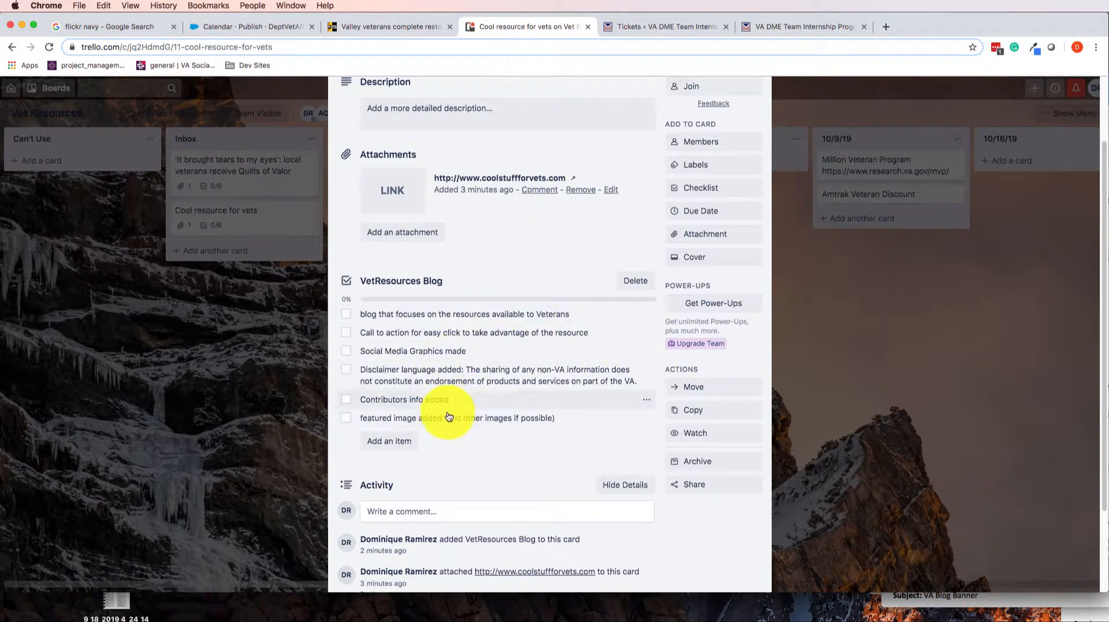
{"action": "scroll", "coordinate": [520, 316], "scroll_direction": "up", "scroll_amount": 3}
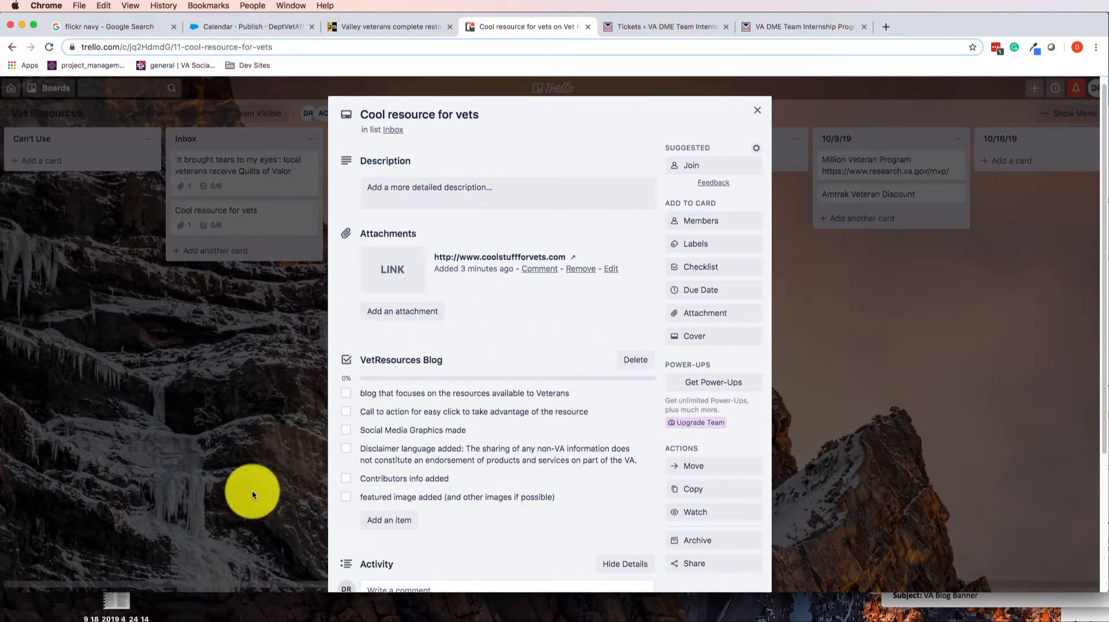
{"action": "left_click", "coordinate": [810, 328]}
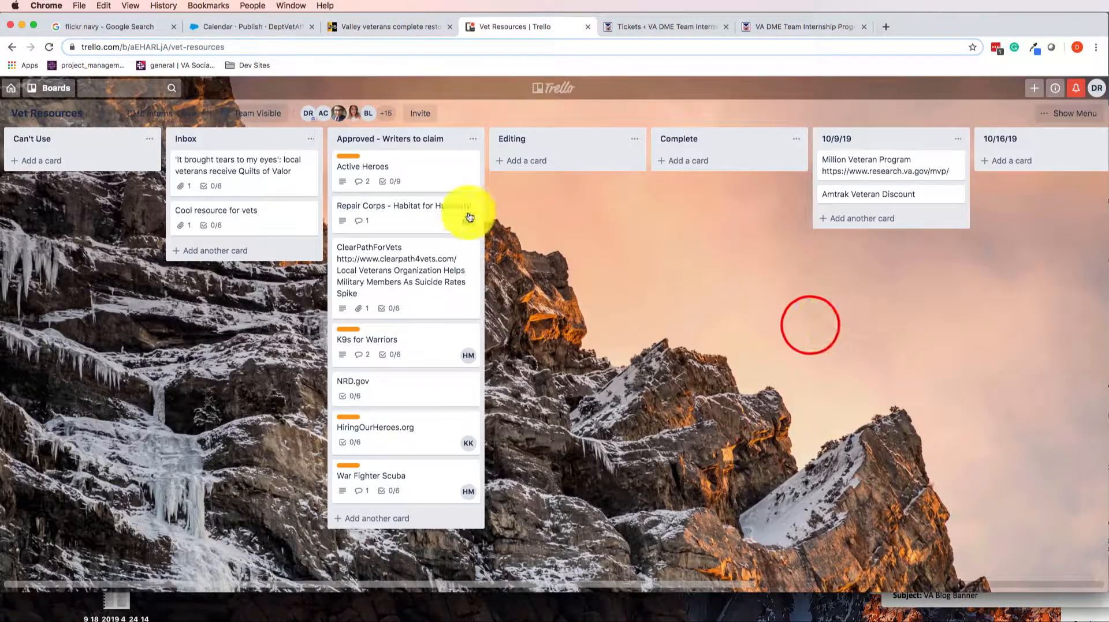
{"action": "left_click", "coordinate": [281, 218]}
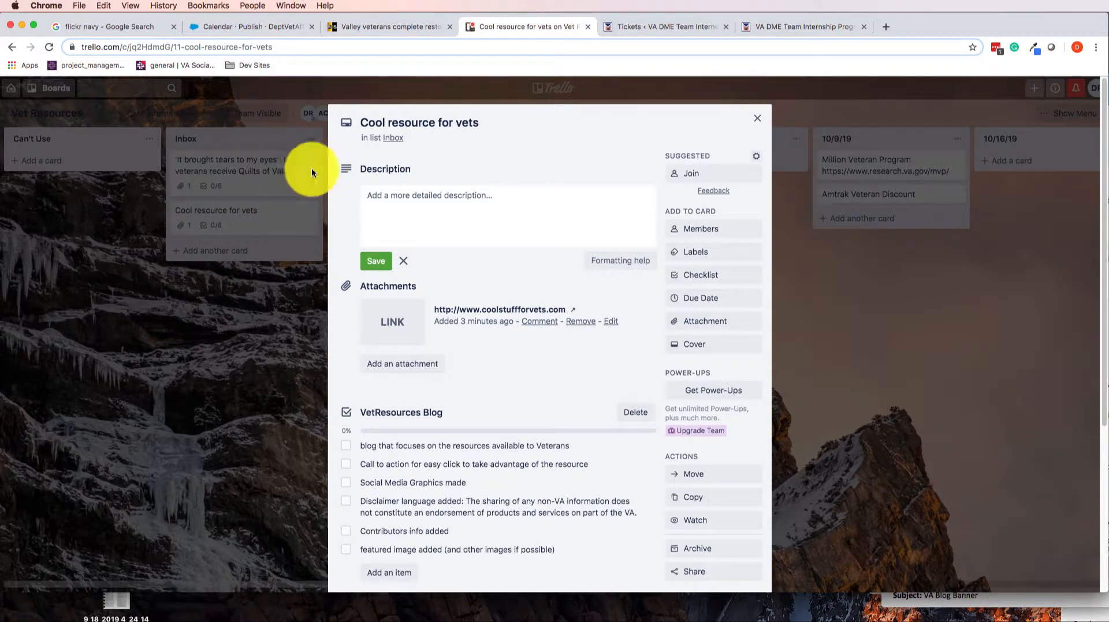
{"action": "left_click", "coordinate": [233, 430]}
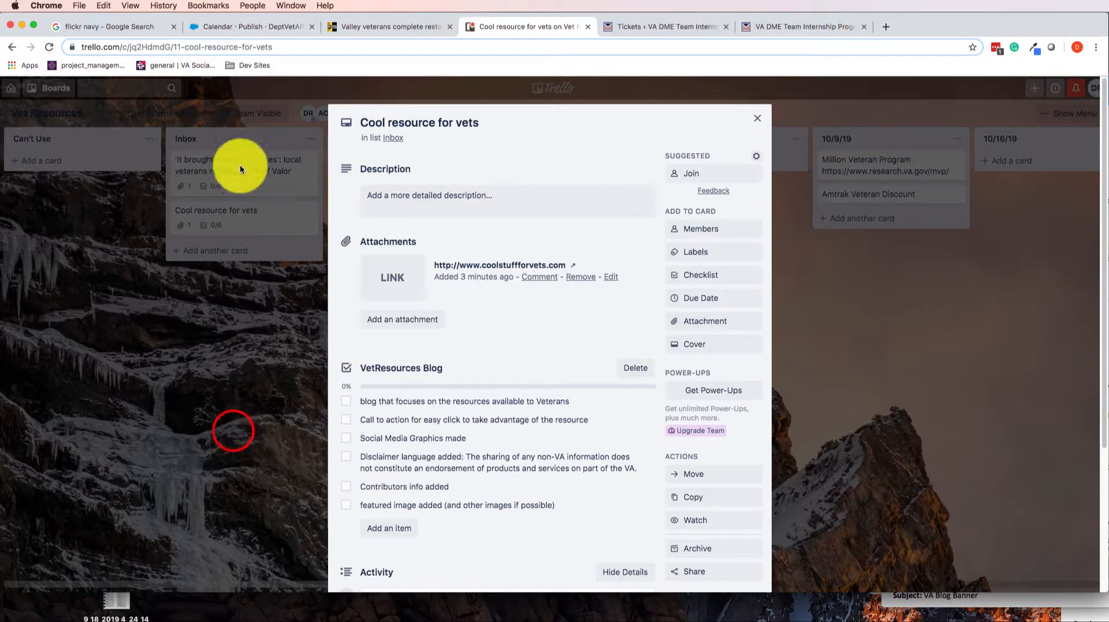
{"action": "left_click", "coordinate": [280, 310]}
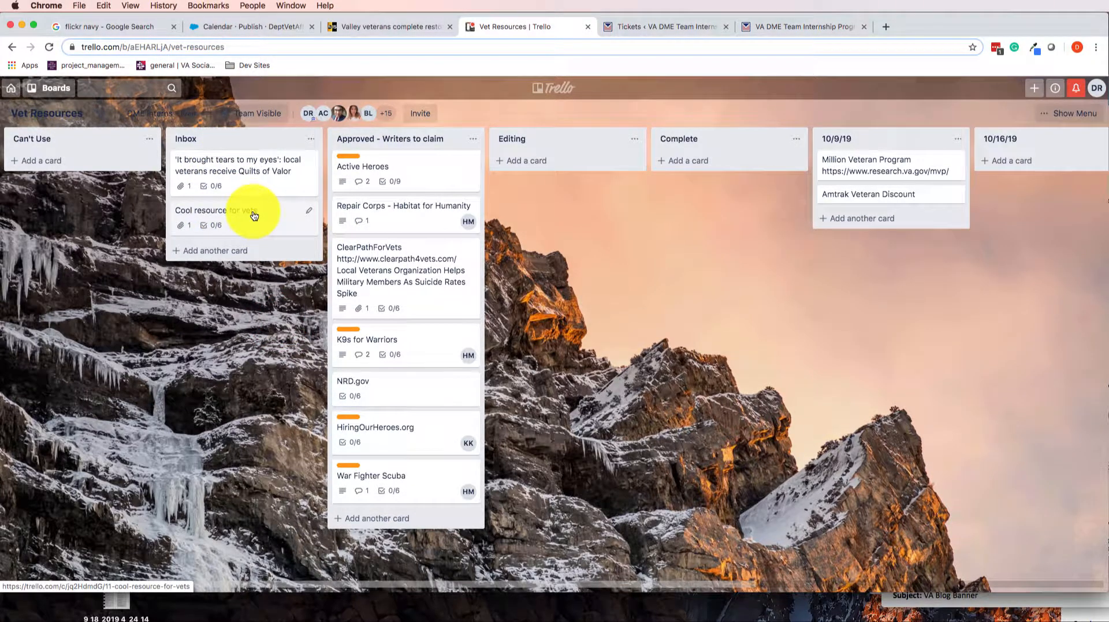
{"action": "left_click", "coordinate": [254, 216]}
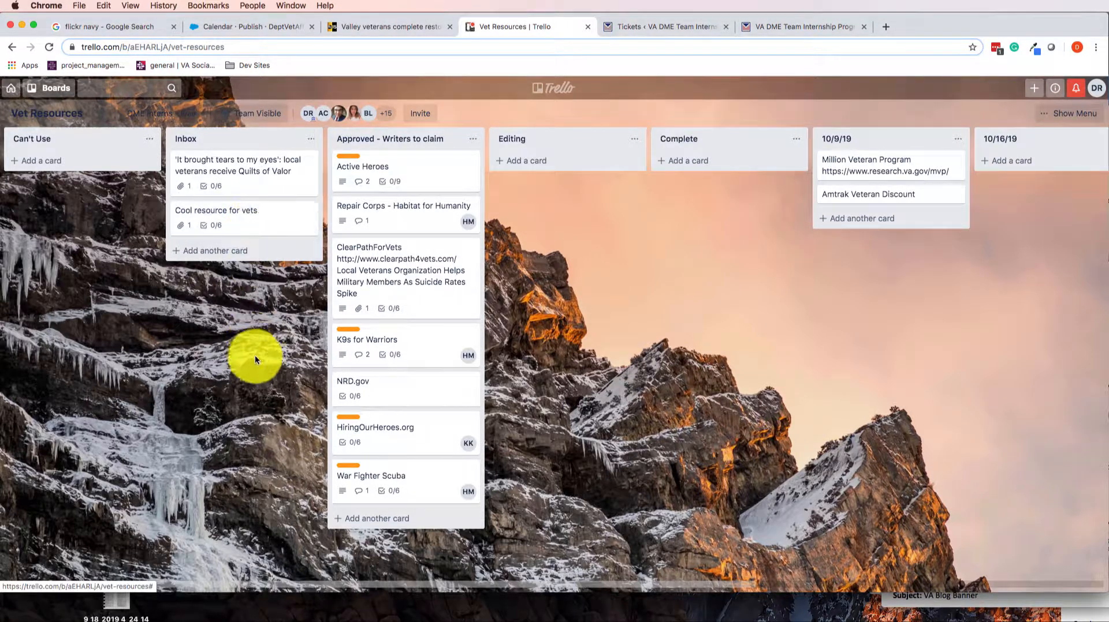
{"action": "mouse_move", "coordinate": [256, 218]}
{"action": "left_mouse_down"}
{"action": "mouse_move", "coordinate": [317, 216]}
{"action": "mouse_move", "coordinate": [426, 154]}
{"action": "mouse_move", "coordinate": [256, 232]}
{"action": "left_mouse_up"}
{"action": "left_click", "coordinate": [256, 231]}
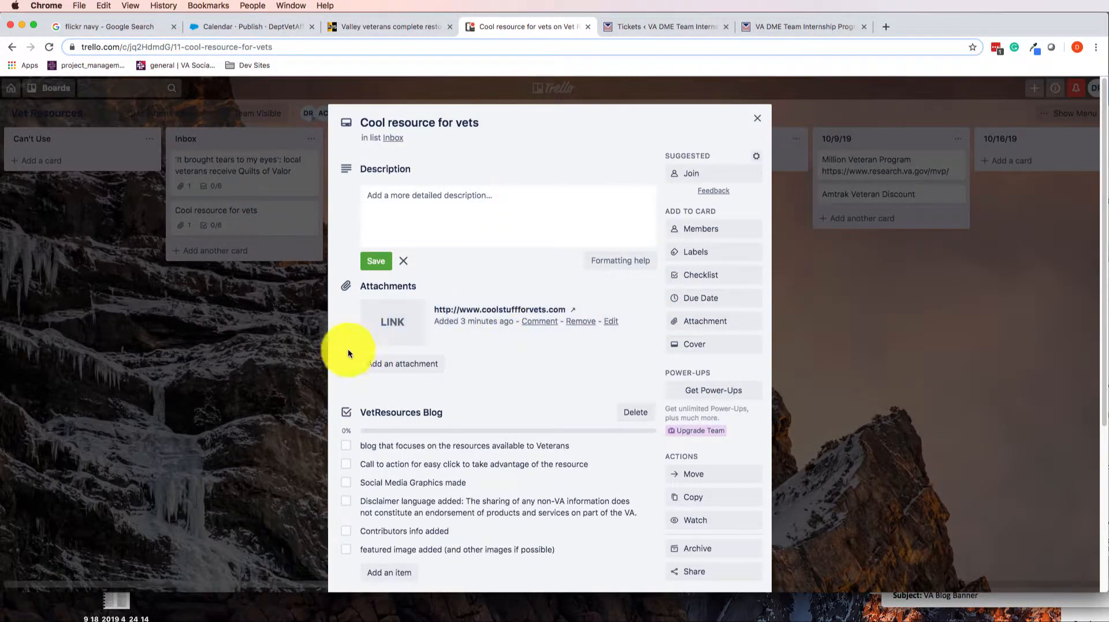
{"action": "left_click", "coordinate": [261, 334]}
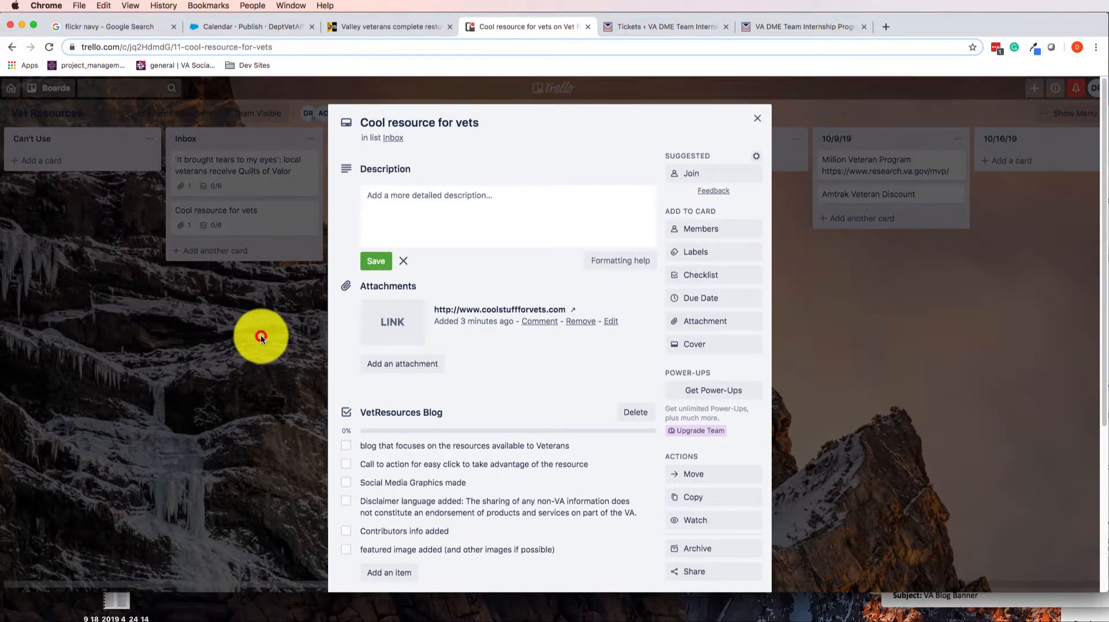
{"action": "left_click", "coordinate": [260, 335]}
Move the card to the top of the Approved - Writers to claim list and join it as a member
{"action": "left_click_drag", "start_coordinate": [281, 215], "coordinate": [427, 177]}
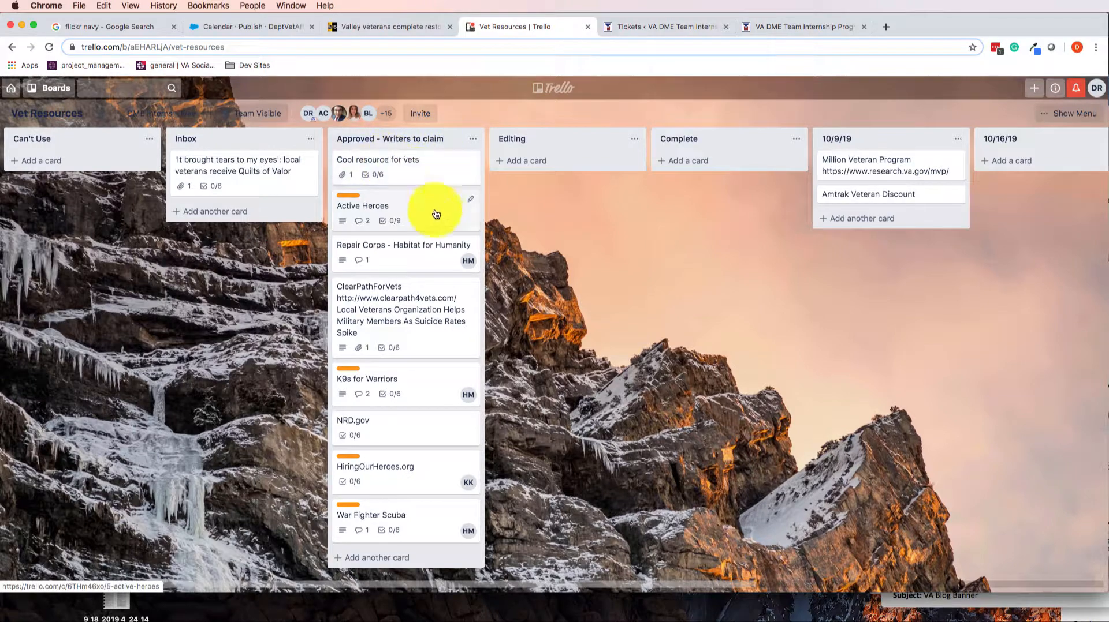
{"action": "left_click", "coordinate": [407, 170]}
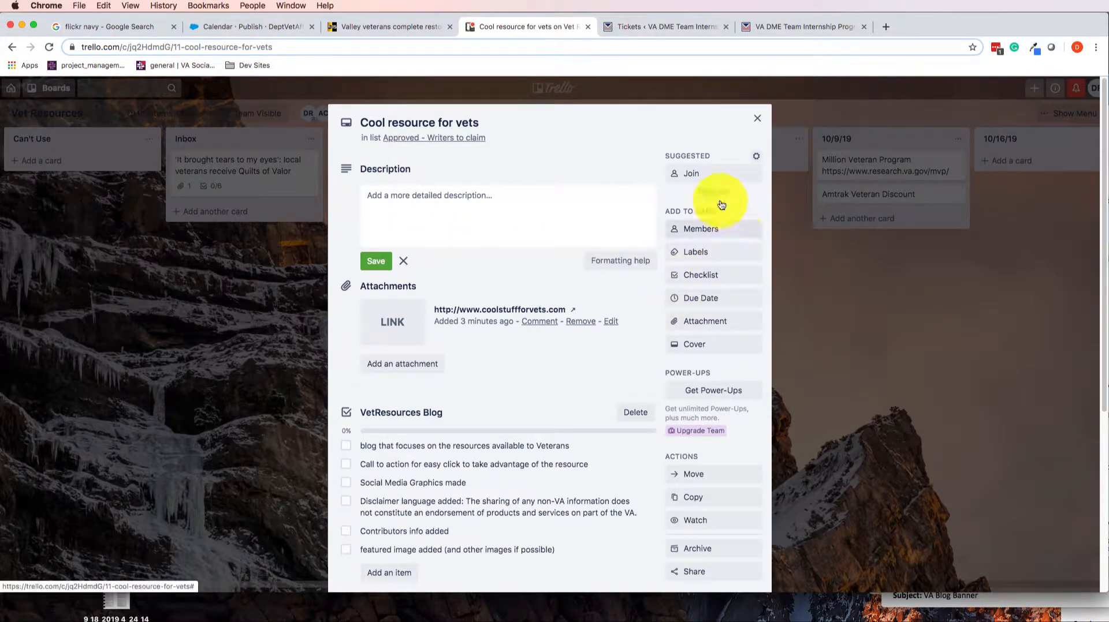
{"action": "left_click", "coordinate": [688, 173]}
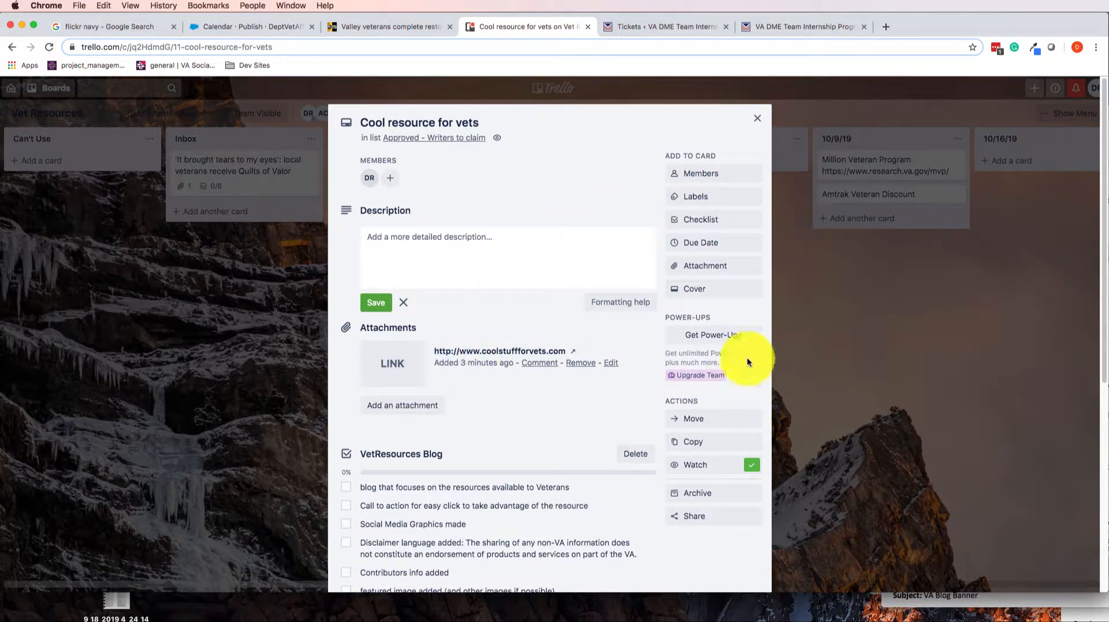
Apply the orange "writer assigned" label to the card
{"action": "left_click", "coordinate": [701, 198]}
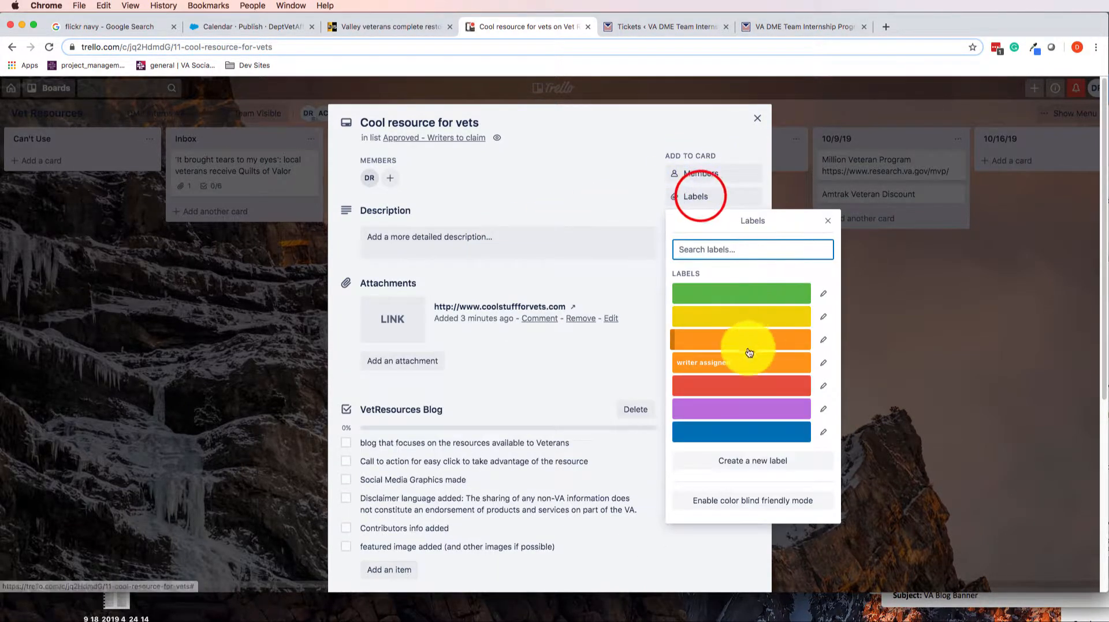
{"action": "left_click", "coordinate": [727, 364]}
{"action": "left_click", "coordinate": [989, 300]}
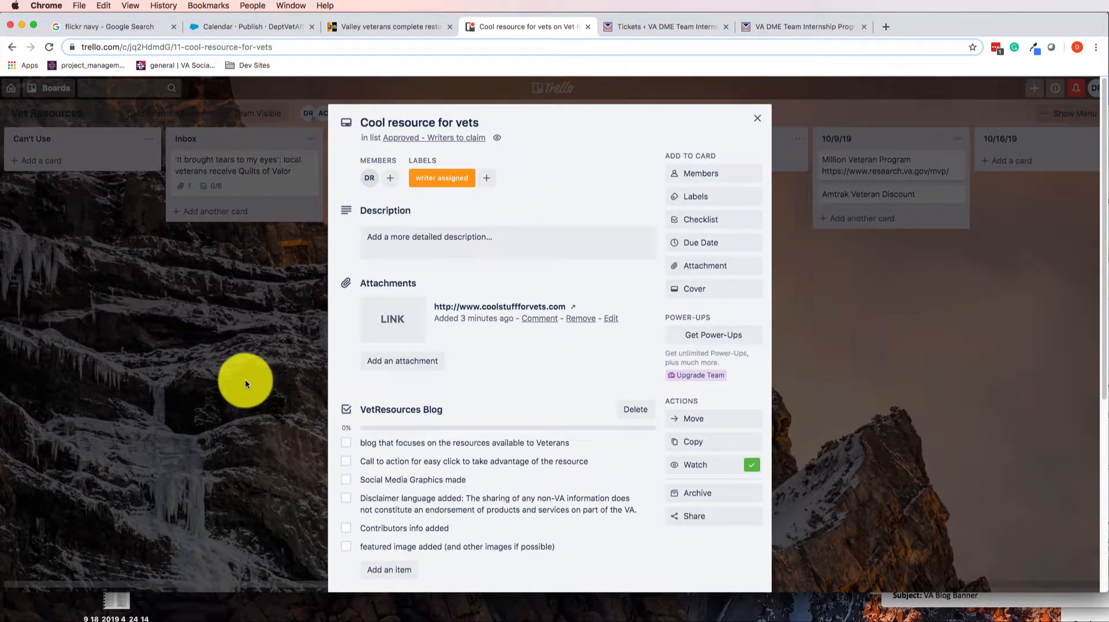
Post the comment "Writer" on the card and close it
{"action": "scroll", "coordinate": [478, 201], "scroll_direction": "down", "scroll_amount": 5}
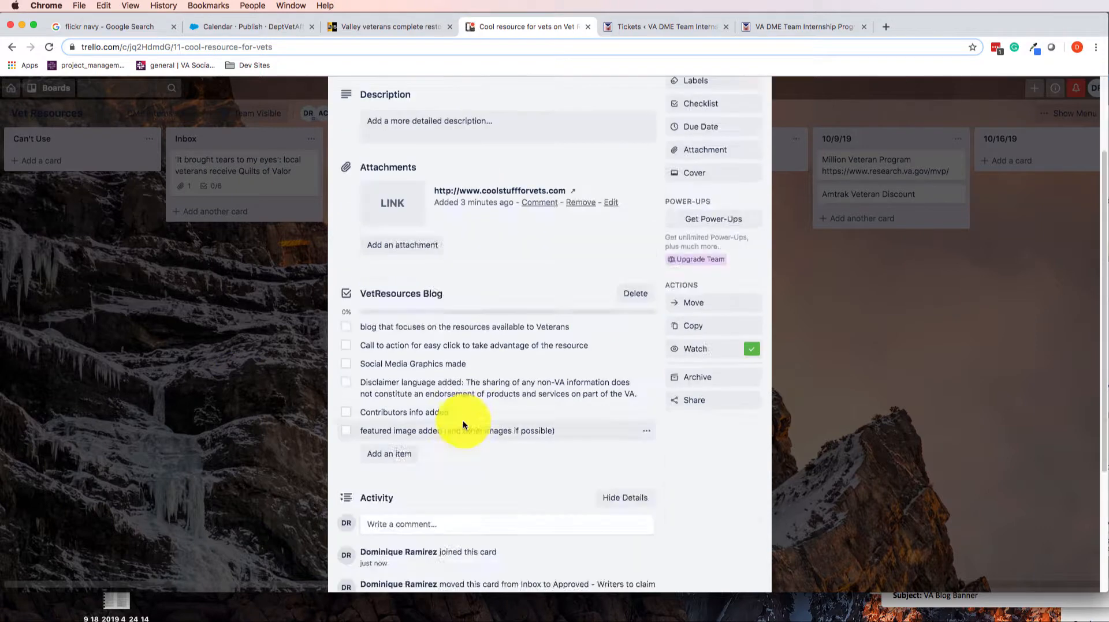
{"action": "left_click", "coordinate": [417, 339]}
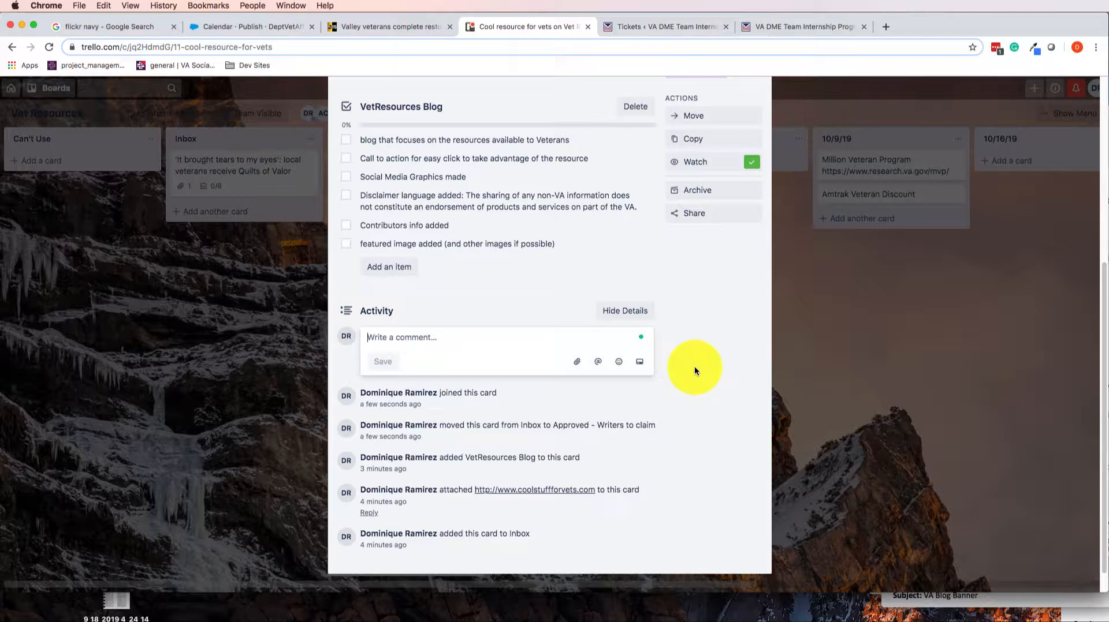
{"action": "type", "text": "Writer"}
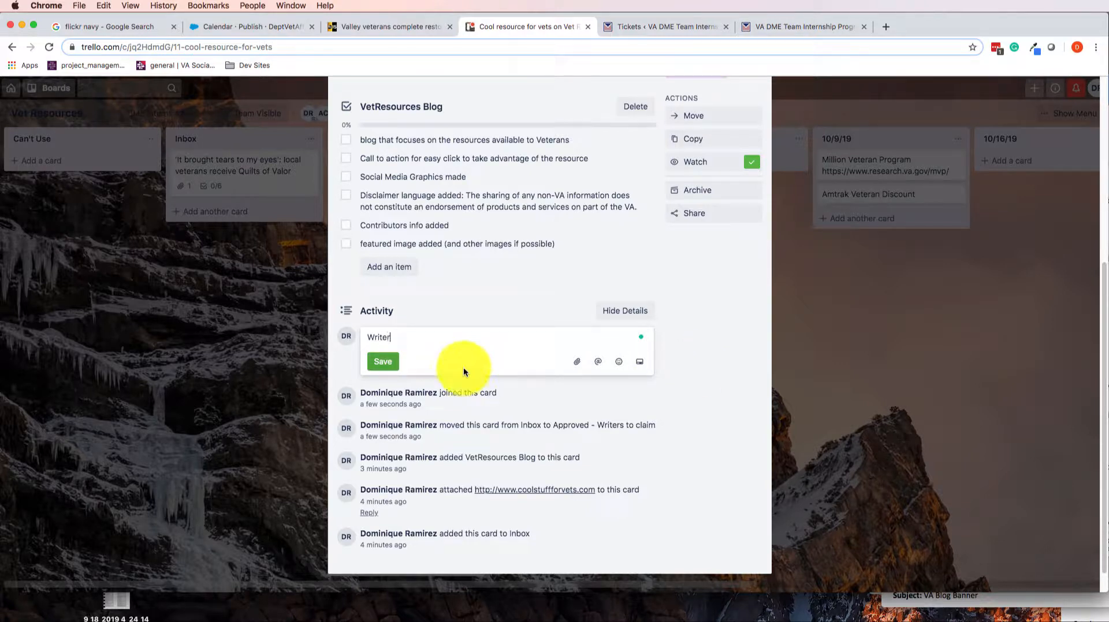
{"action": "left_click", "coordinate": [381, 362]}
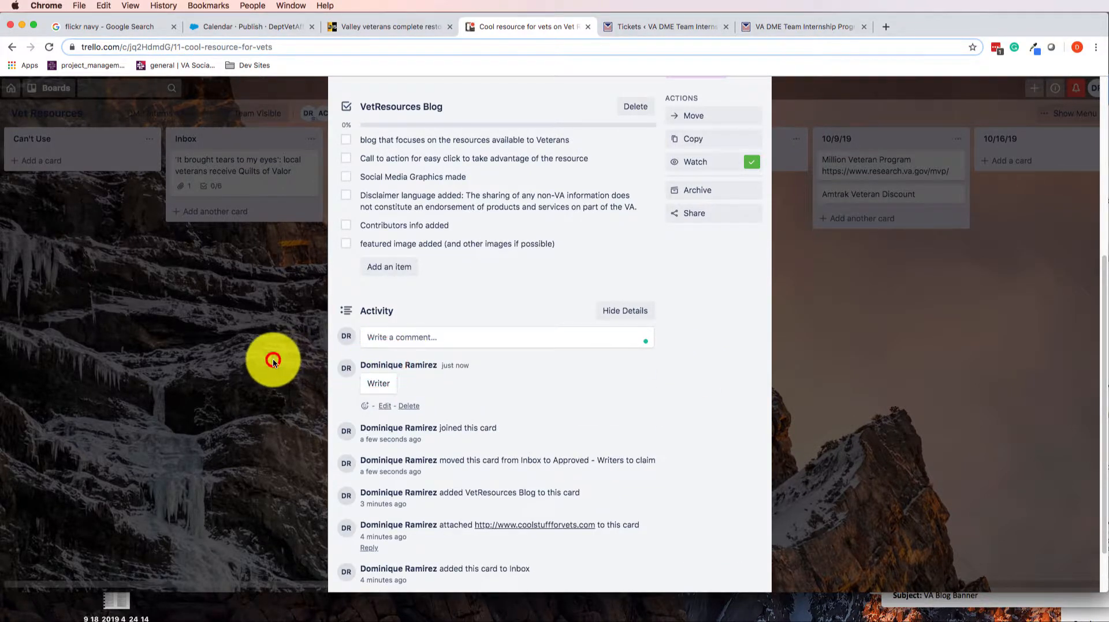
{"action": "left_click", "coordinate": [273, 362]}
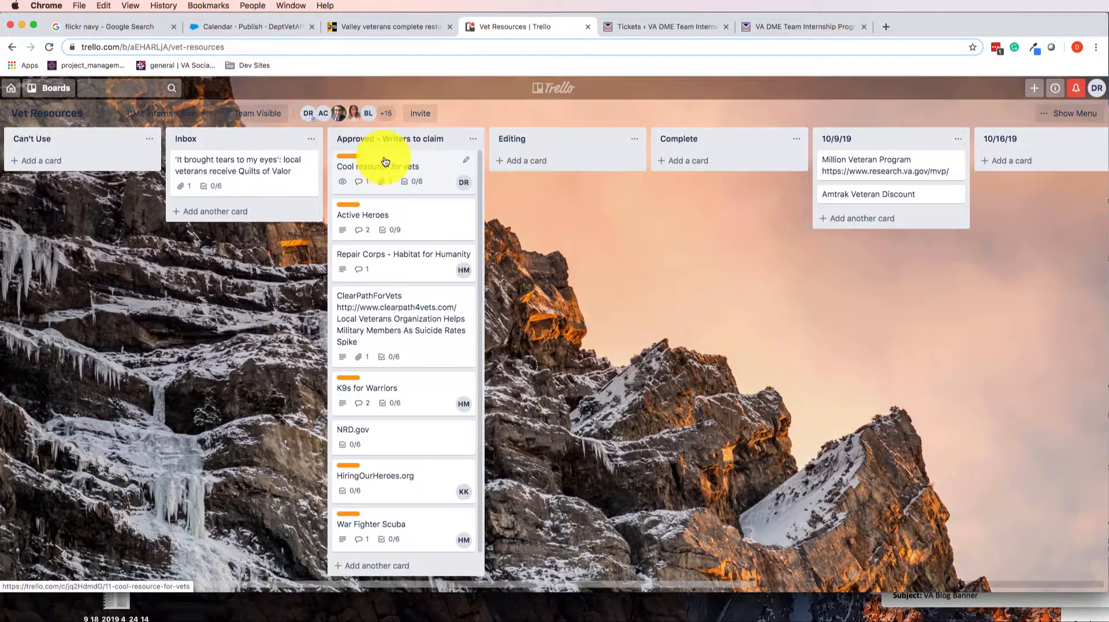
{"action": "key", "text": "super+Tab"}
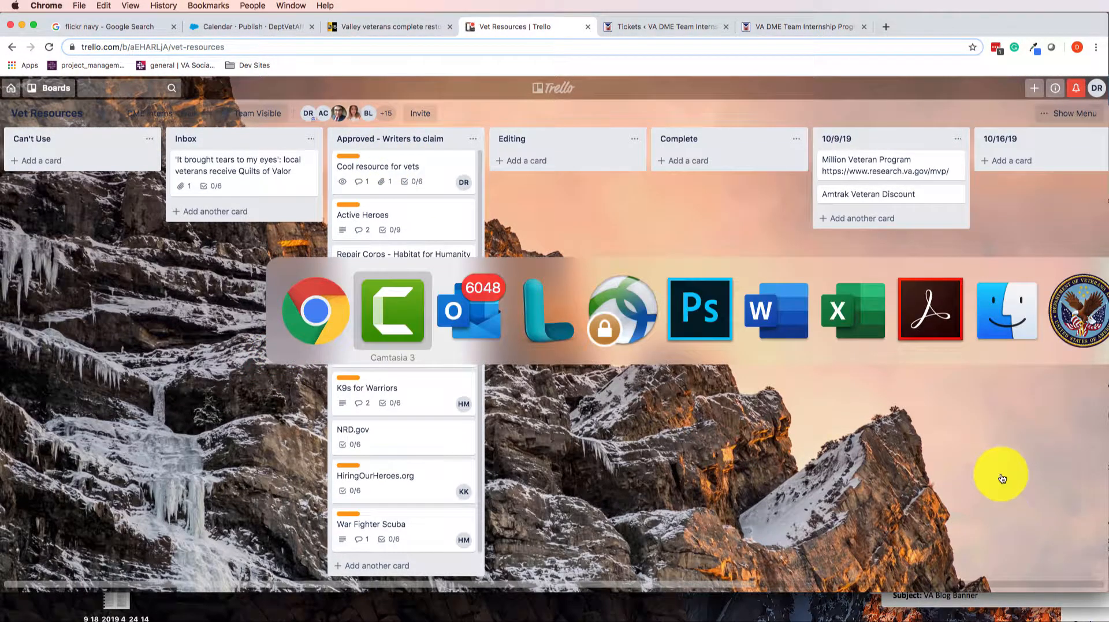
{"action": "left_click", "coordinate": [829, 515]}
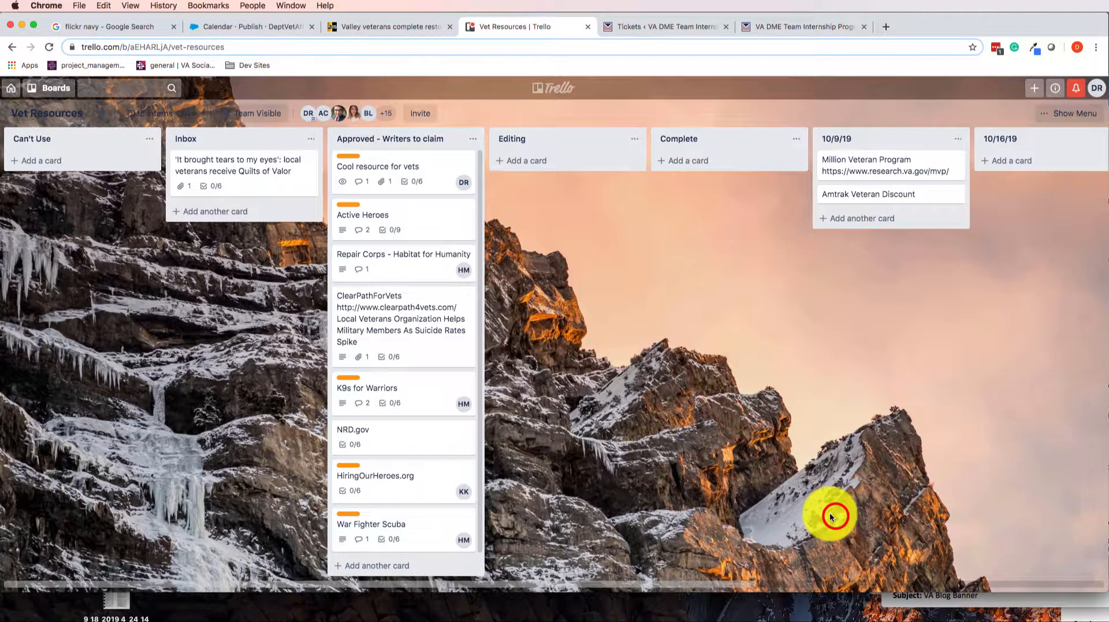
Attach the file "How to report to VCL.docx" from the computer's Downloads folder to the Cool resource for vets card
{"action": "left_click", "coordinate": [364, 166]}
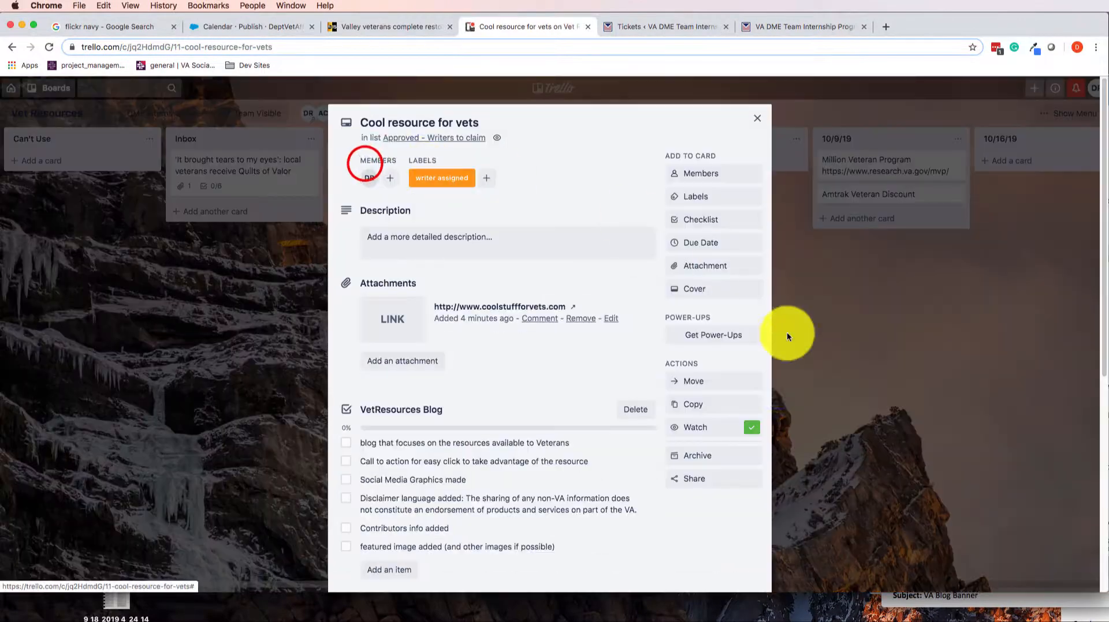
{"action": "left_click", "coordinate": [419, 365]}
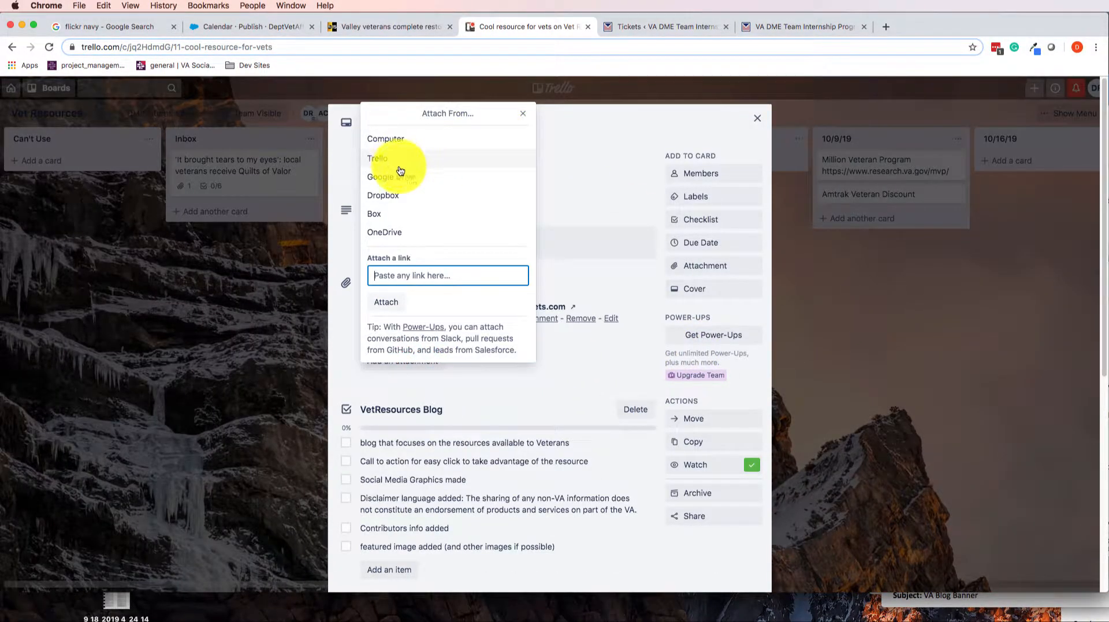
{"action": "left_click", "coordinate": [396, 141]}
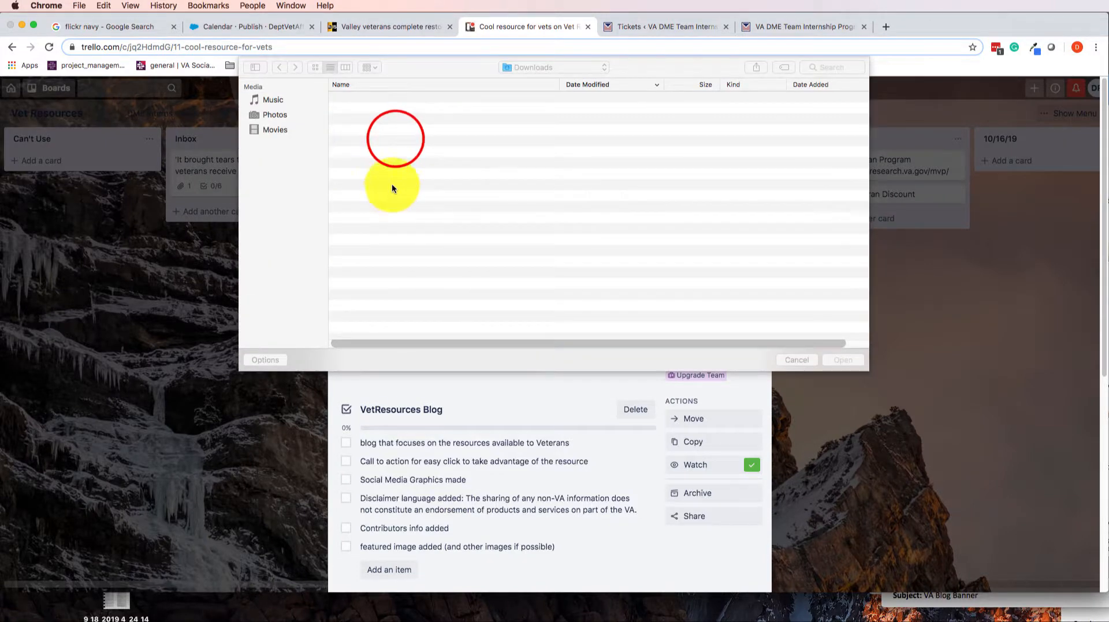
{"action": "double_click", "coordinate": [368, 115]}
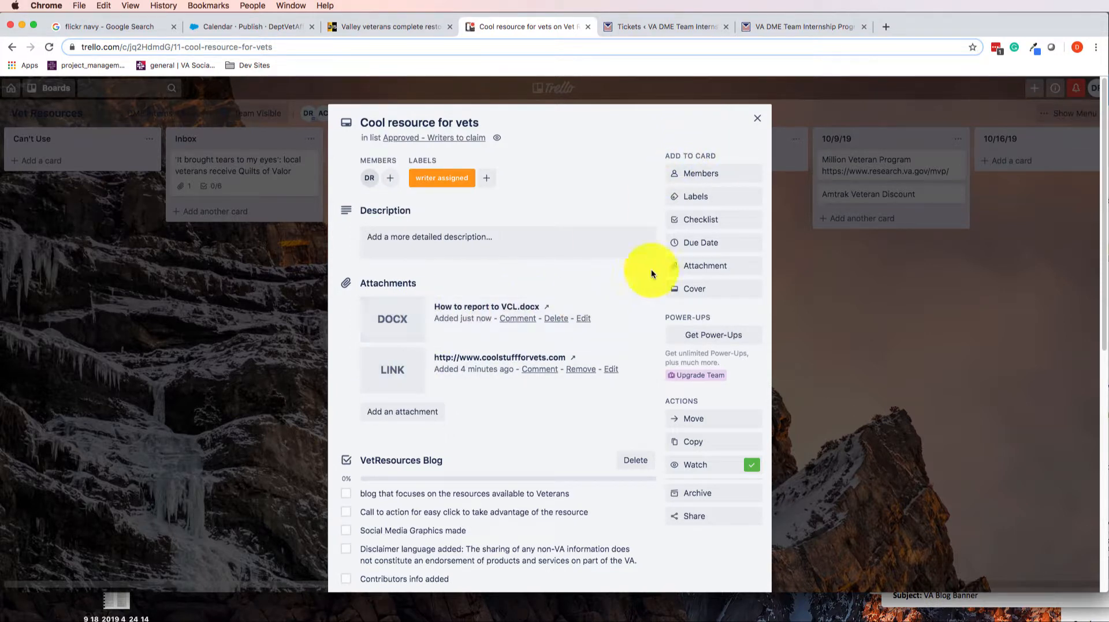
Rename the yellow board label to "Document Attached"
{"action": "left_click", "coordinate": [724, 197]}
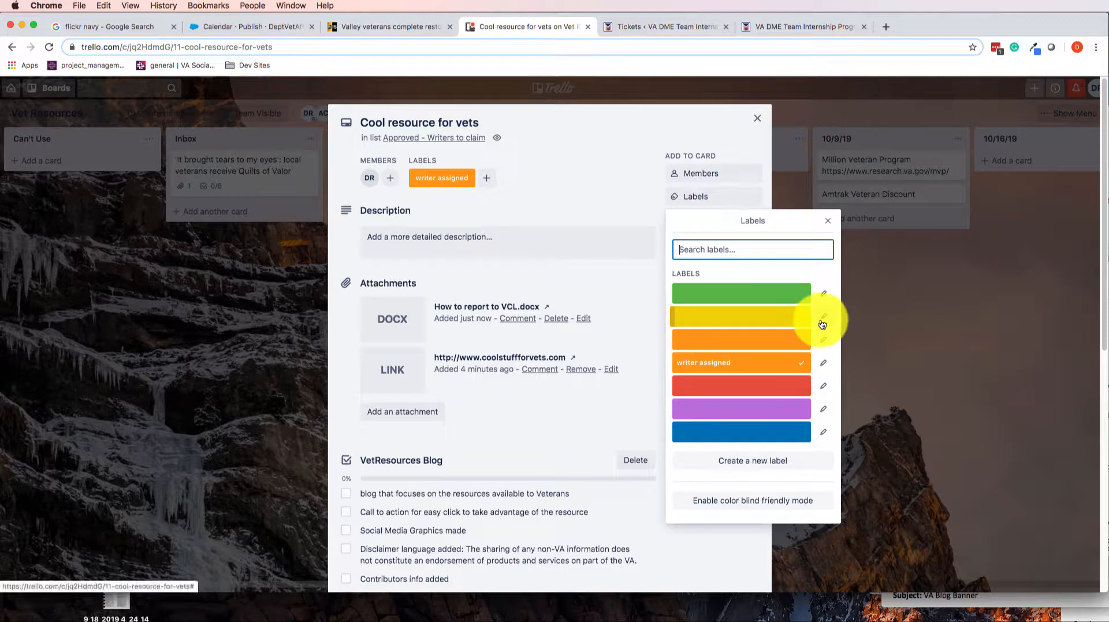
{"action": "left_click", "coordinate": [822, 321]}
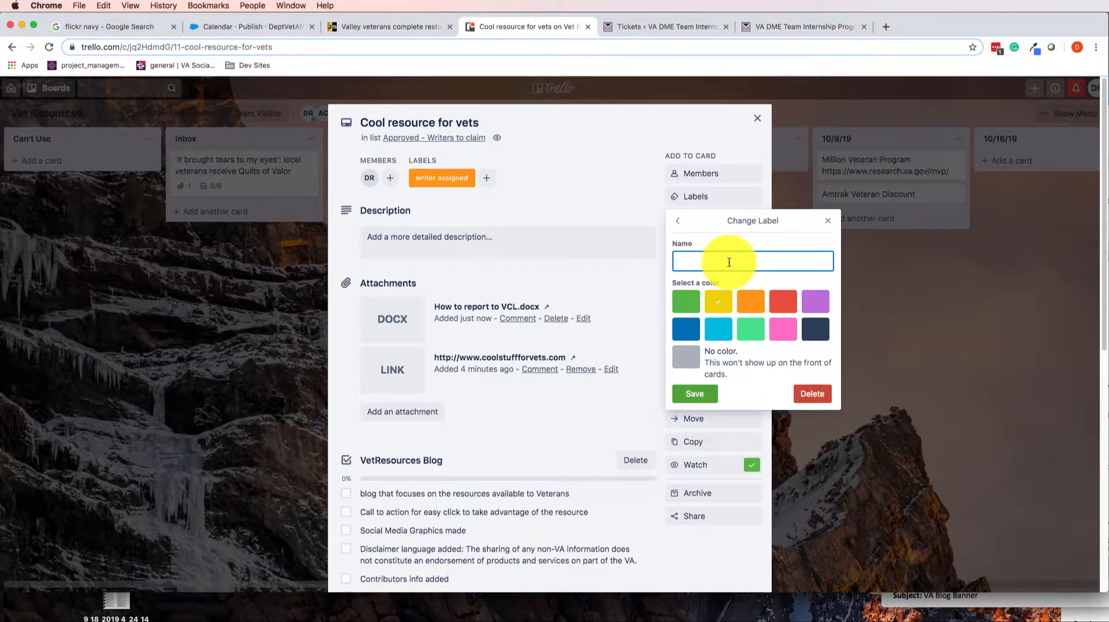
{"action": "type", "text": "Document Attached"}
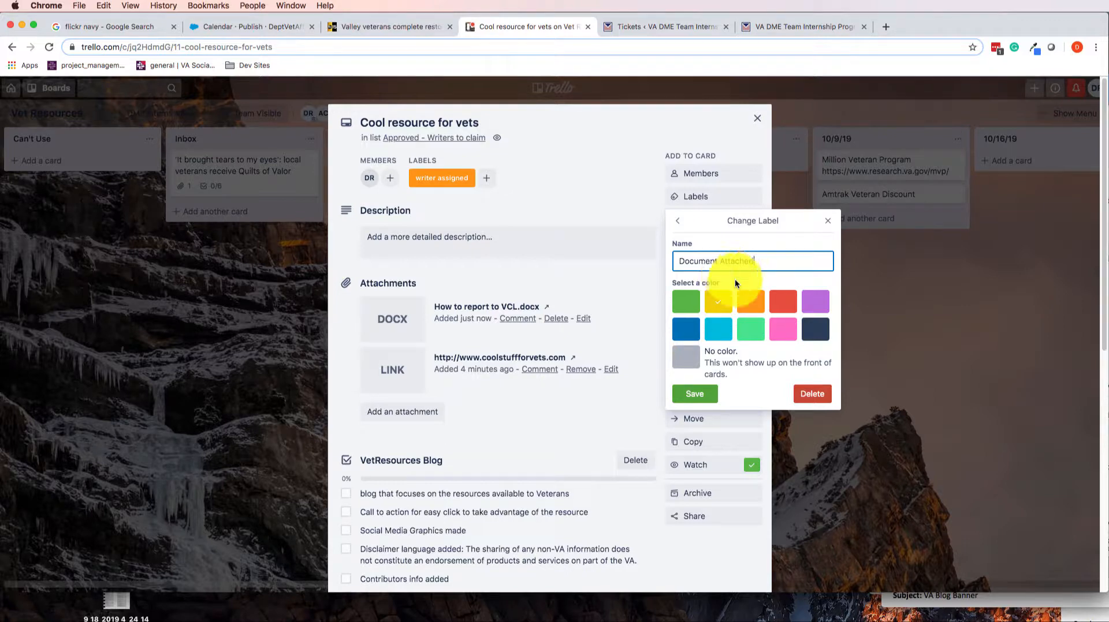
{"action": "left_click", "coordinate": [694, 393]}
{"action": "left_click", "coordinate": [976, 325]}
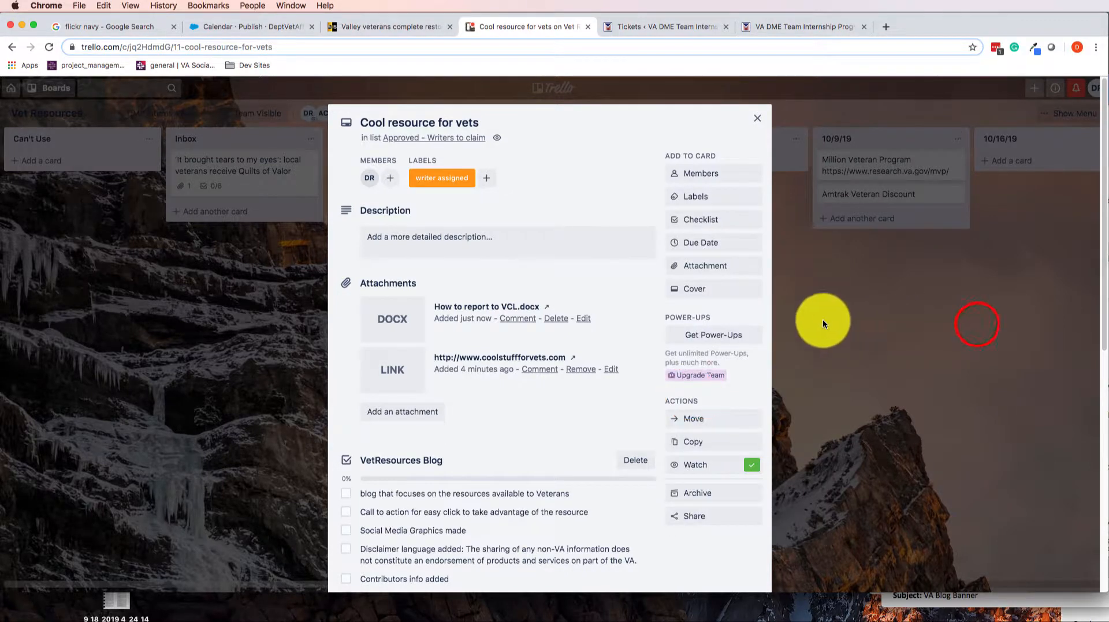
Apply the yellow "Document Attached" label to the card and close the card
{"action": "left_click", "coordinate": [719, 199]}
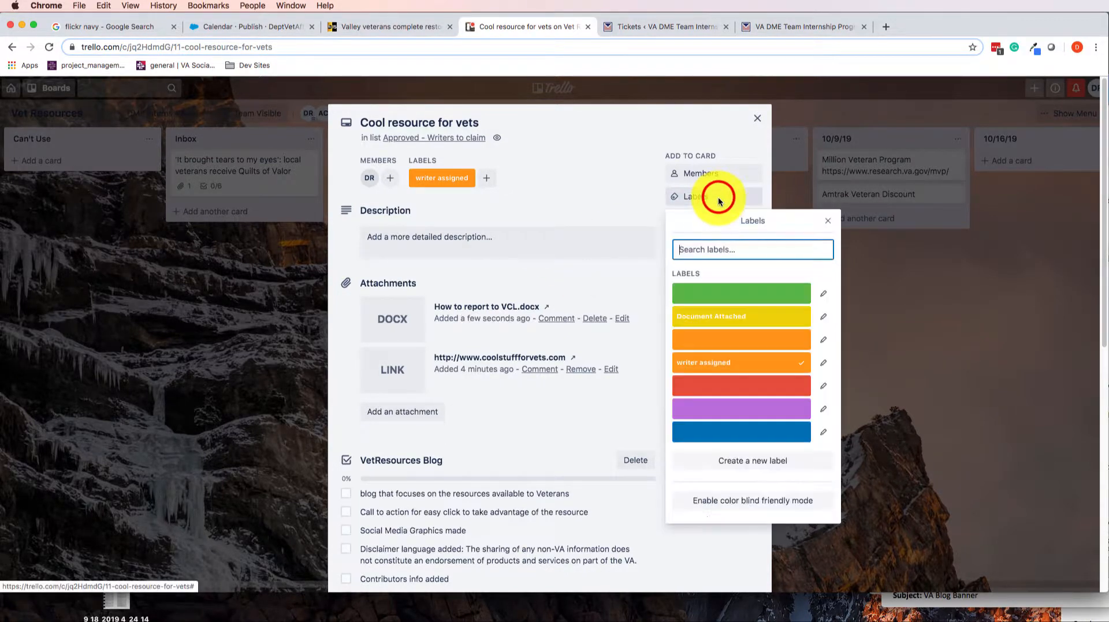
{"action": "left_click", "coordinate": [736, 316]}
{"action": "left_click", "coordinate": [950, 326]}
{"action": "left_click", "coordinate": [926, 318]}
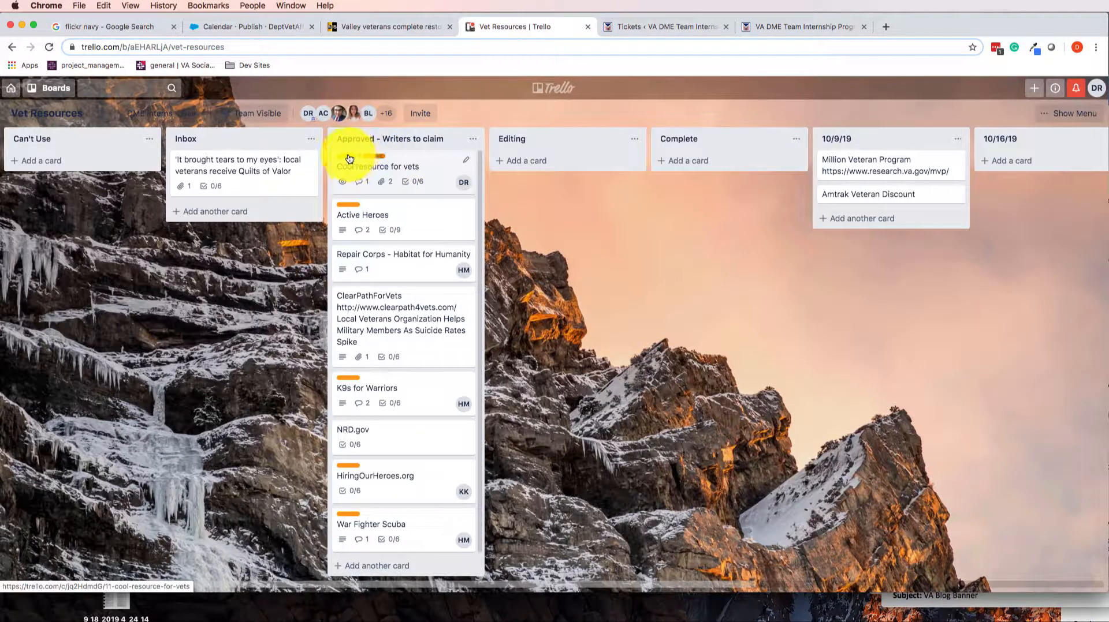
Move the Cool resource for vets card from the writers list to the Editing list
{"action": "left_click", "coordinate": [423, 166]}
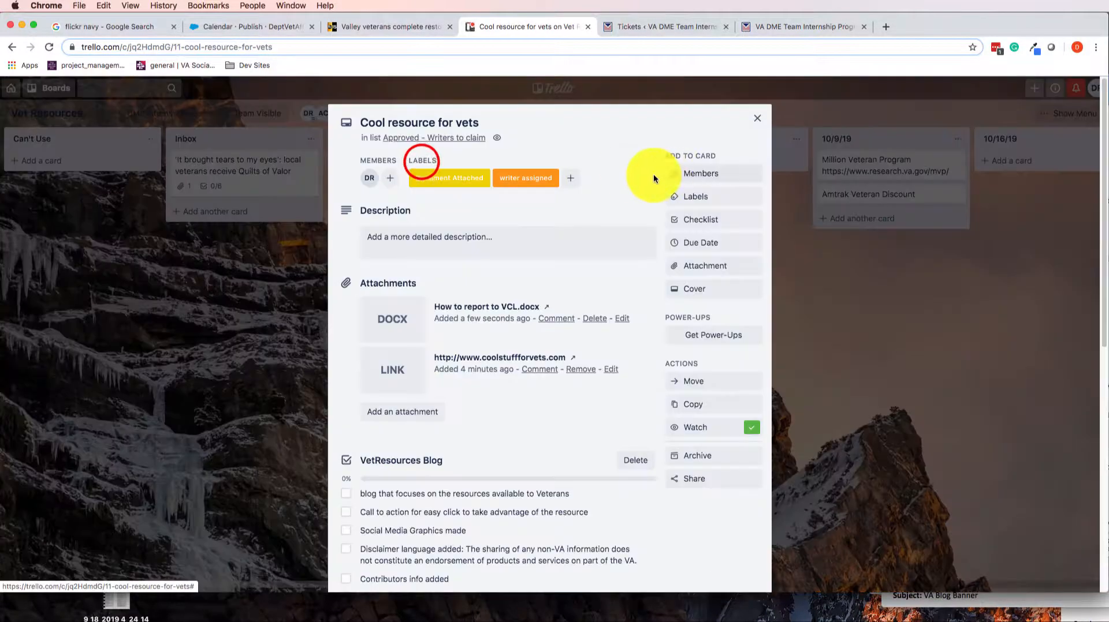
{"action": "left_click", "coordinate": [919, 258]}
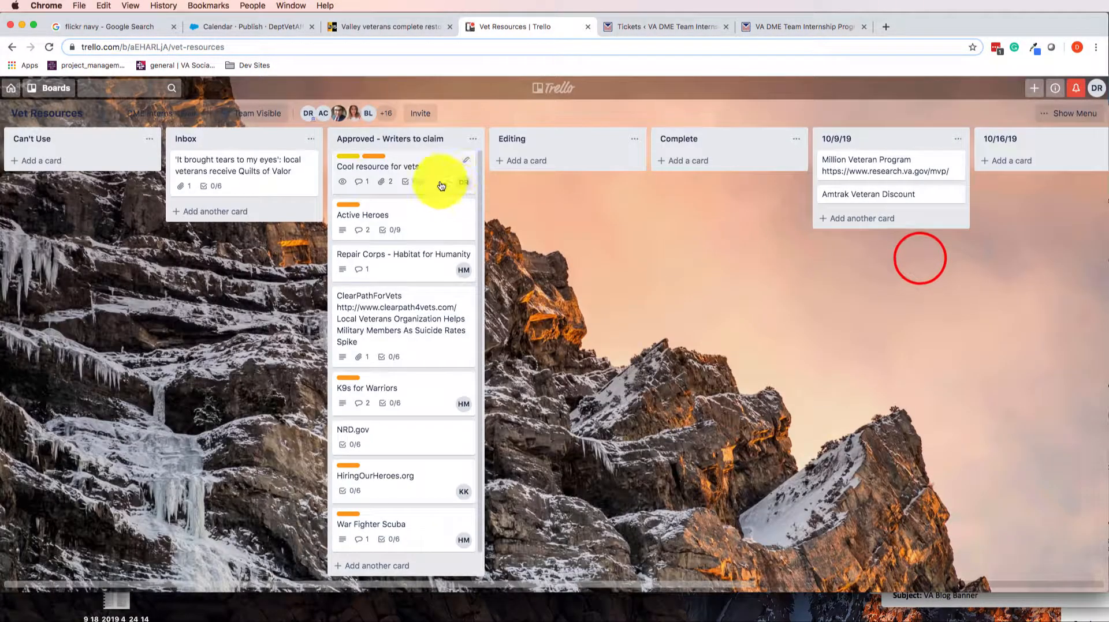
{"action": "left_click_drag", "start_coordinate": [391, 166], "coordinate": [563, 166]}
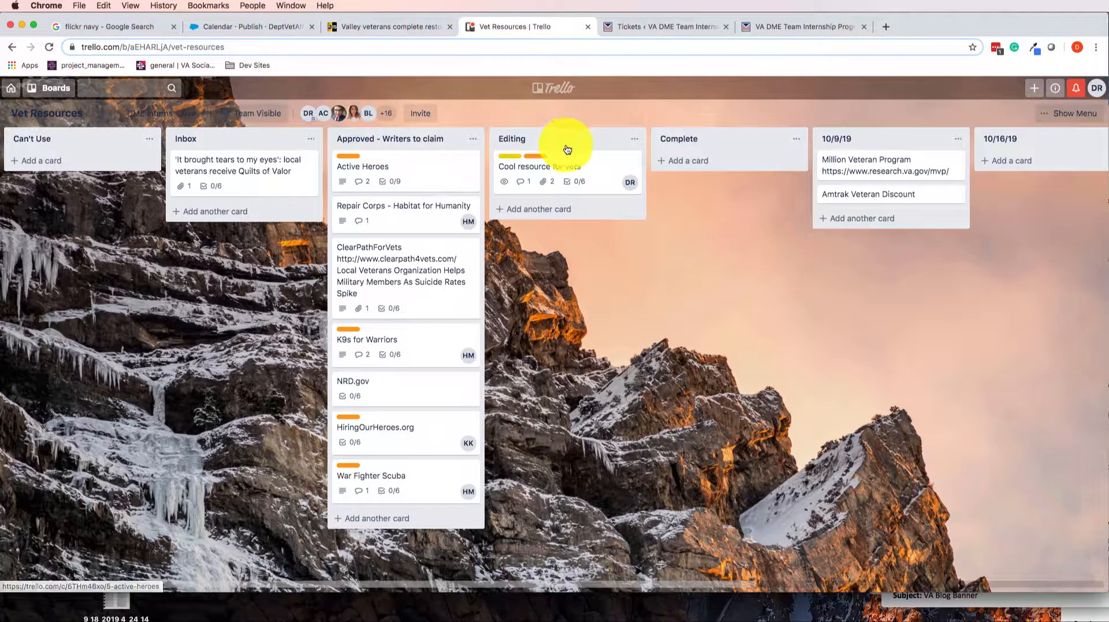
{"action": "left_click", "coordinate": [593, 167]}
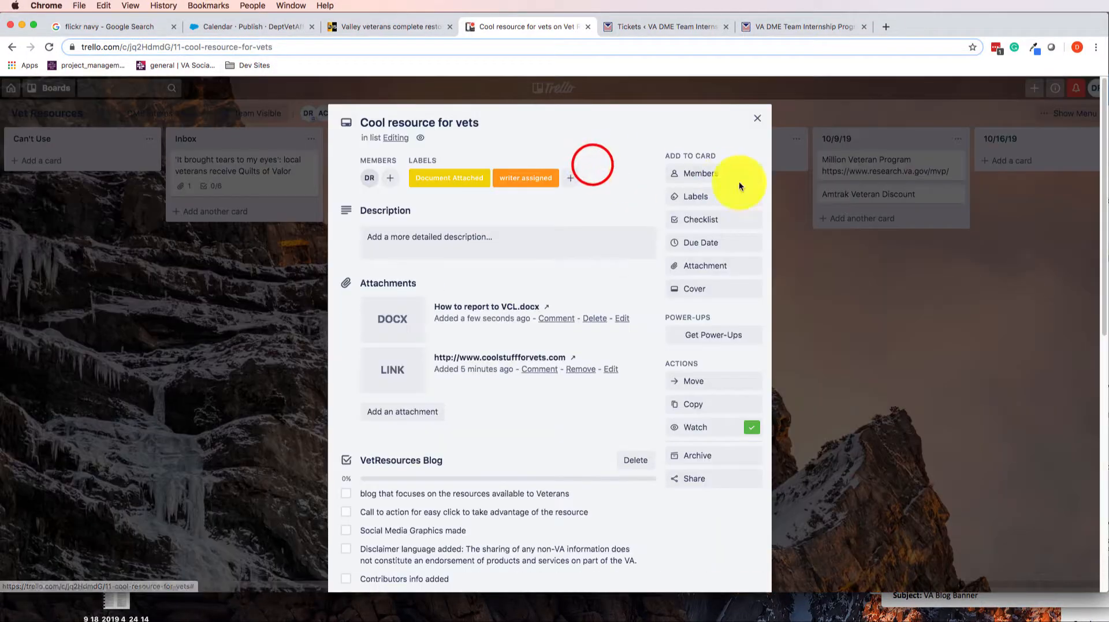
{"action": "scroll", "coordinate": [444, 309], "scroll_direction": "down", "scroll_amount": 7}
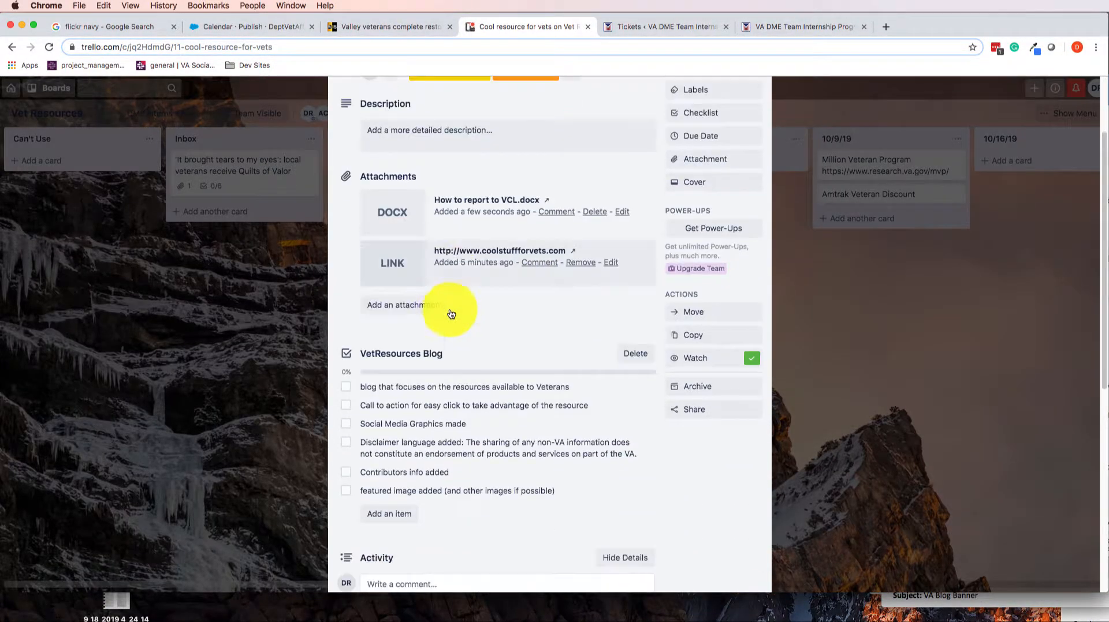
{"action": "left_click", "coordinate": [806, 306]}
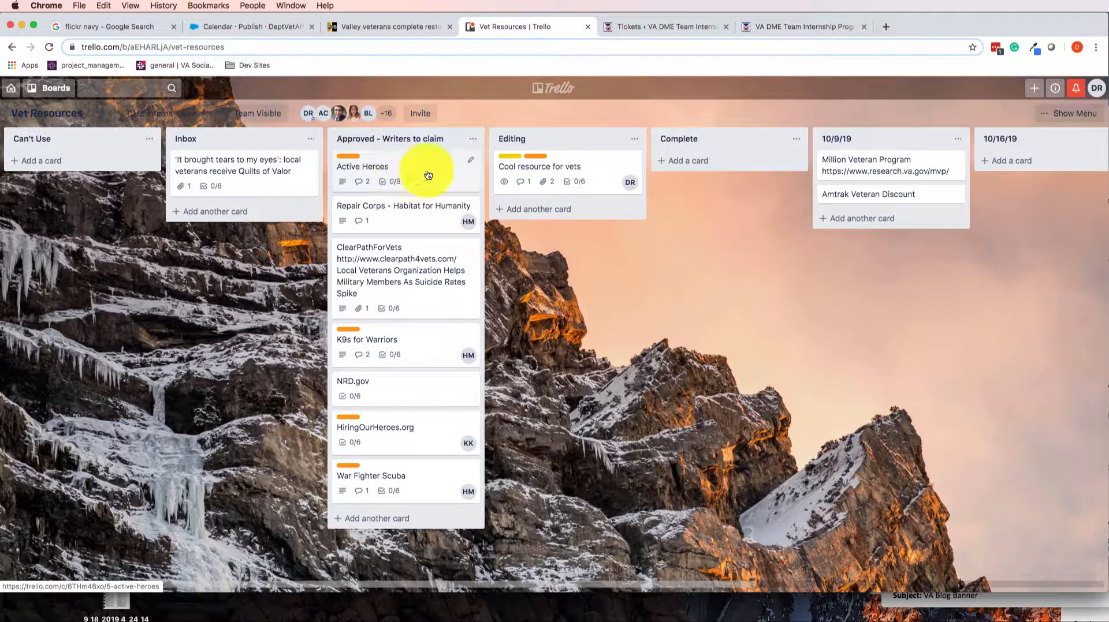
Post the comment "Editing" on the card
{"action": "left_click", "coordinate": [581, 162]}
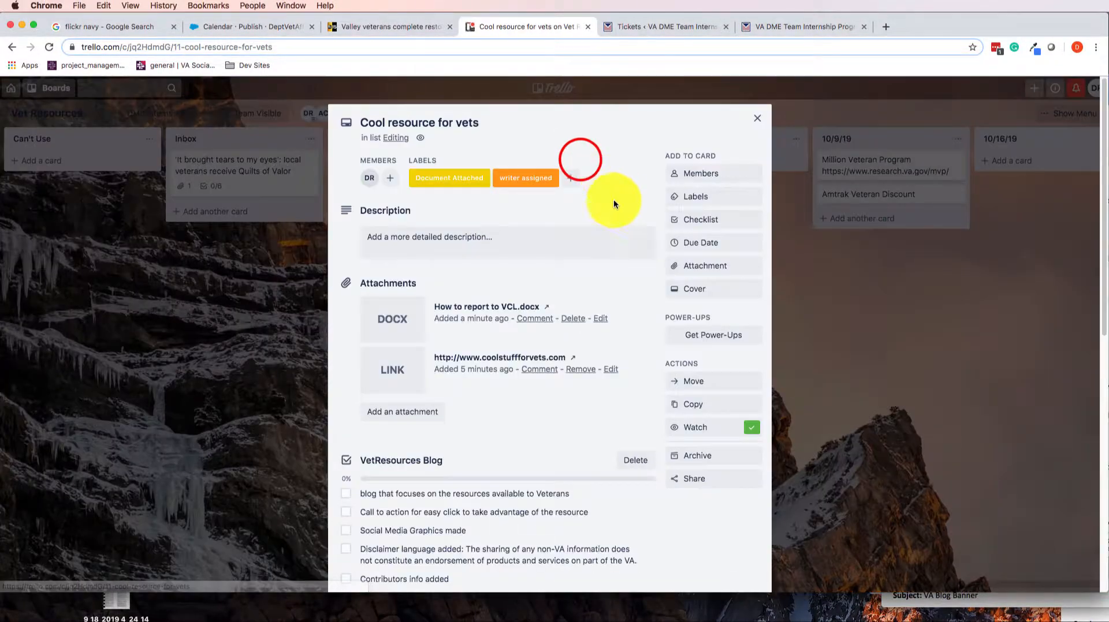
{"action": "scroll", "coordinate": [604, 305], "scroll_direction": "down", "scroll_amount": 10}
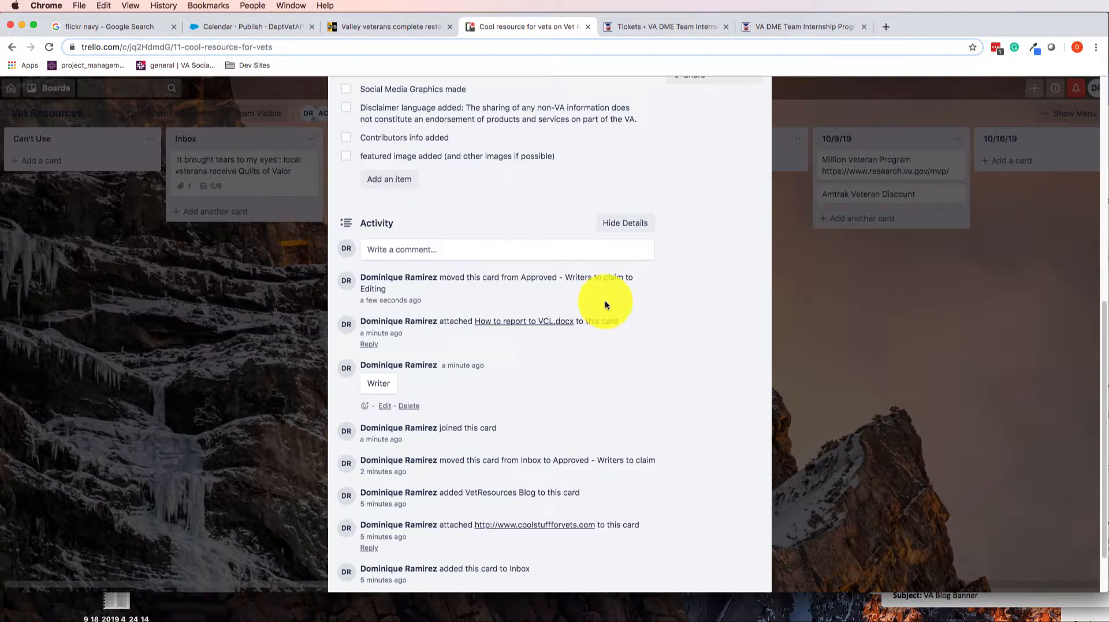
{"action": "left_click", "coordinate": [405, 253]}
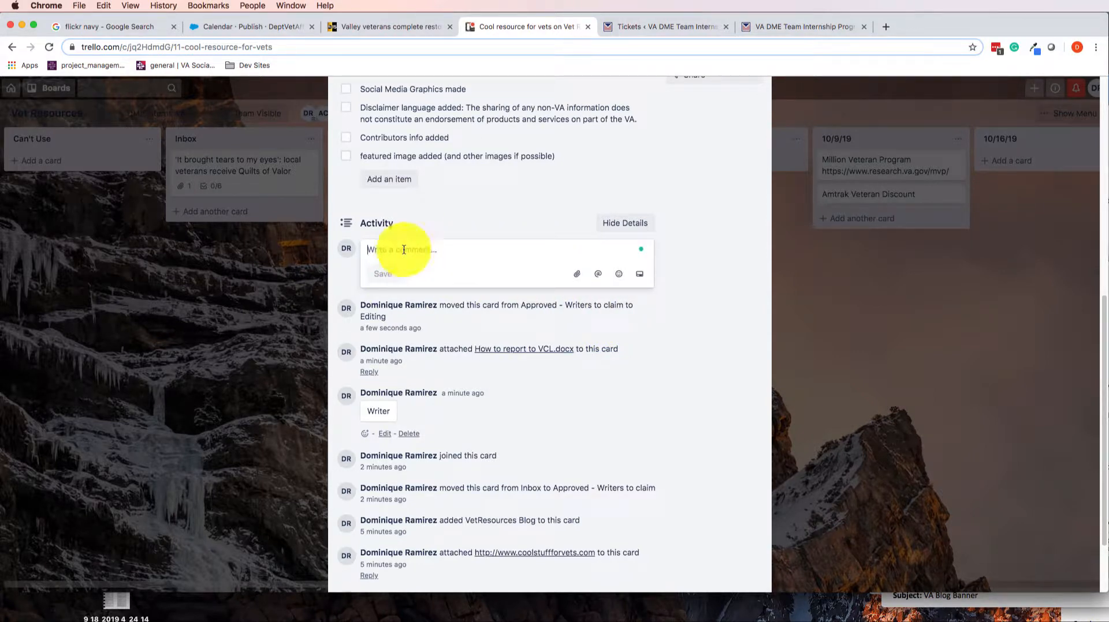
{"action": "type", "text": "Editing"}
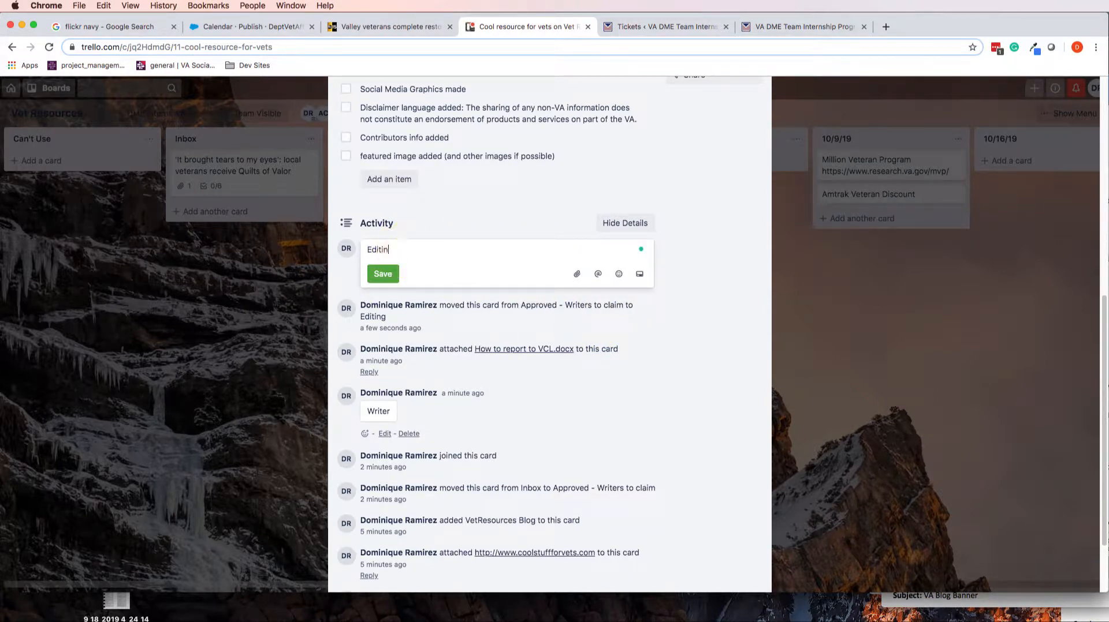
{"action": "left_click", "coordinate": [395, 282]}
{"action": "scroll", "coordinate": [601, 240], "scroll_direction": "up", "scroll_amount": 8}
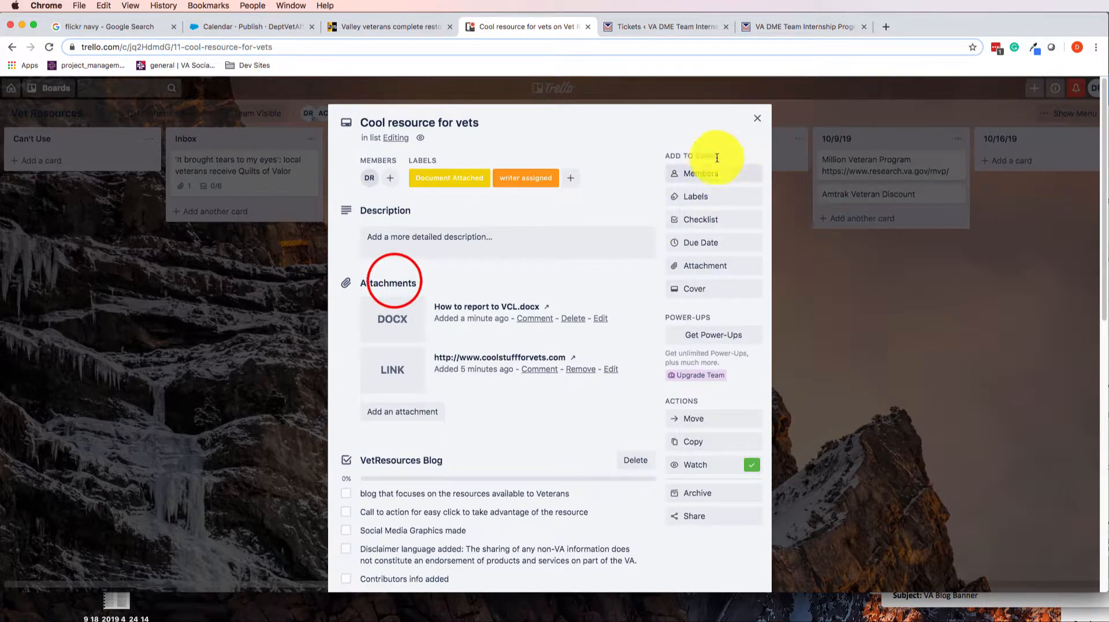
{"action": "left_click", "coordinate": [388, 184]}
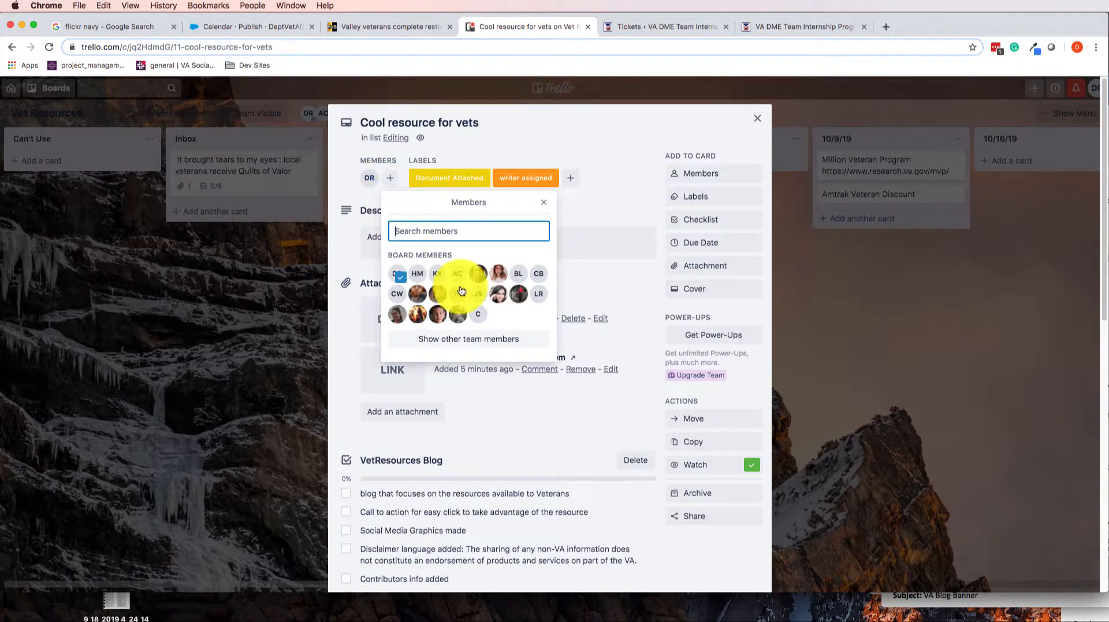
{"action": "left_click", "coordinate": [626, 153]}
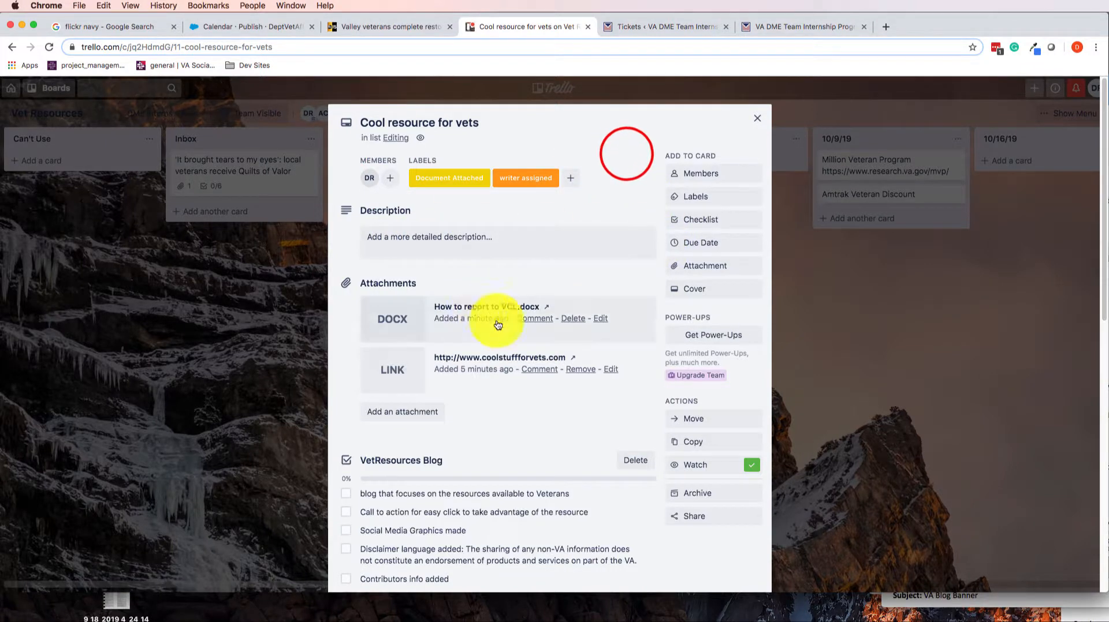
Apply the green label to the card
{"action": "scroll", "coordinate": [583, 399], "scroll_direction": "down", "scroll_amount": 1}
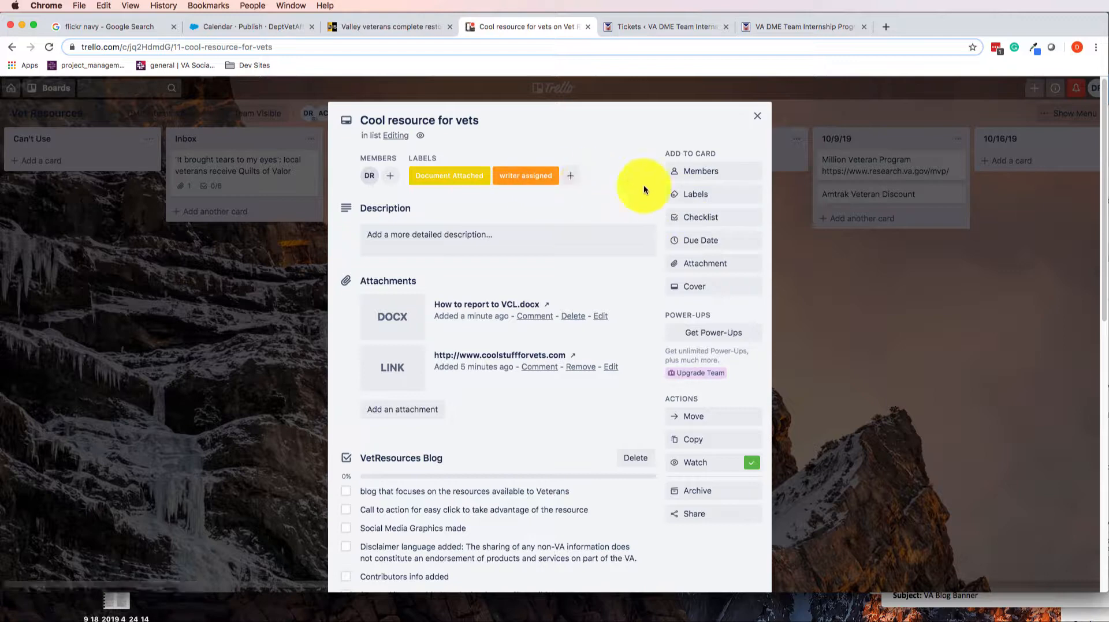
{"action": "left_click", "coordinate": [706, 194]}
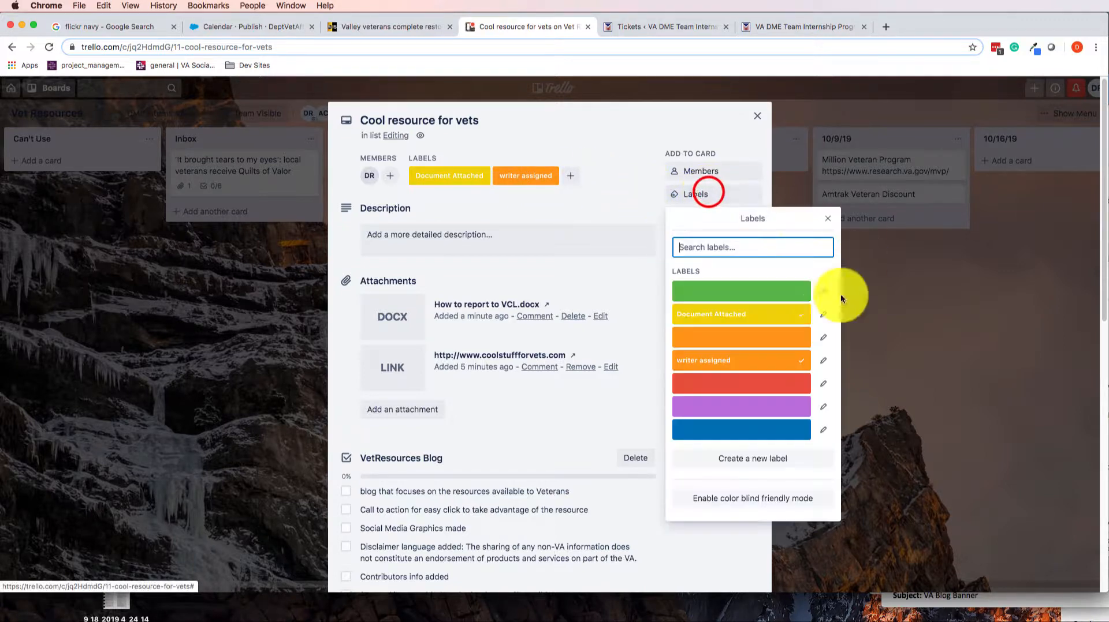
{"action": "left_click", "coordinate": [730, 290]}
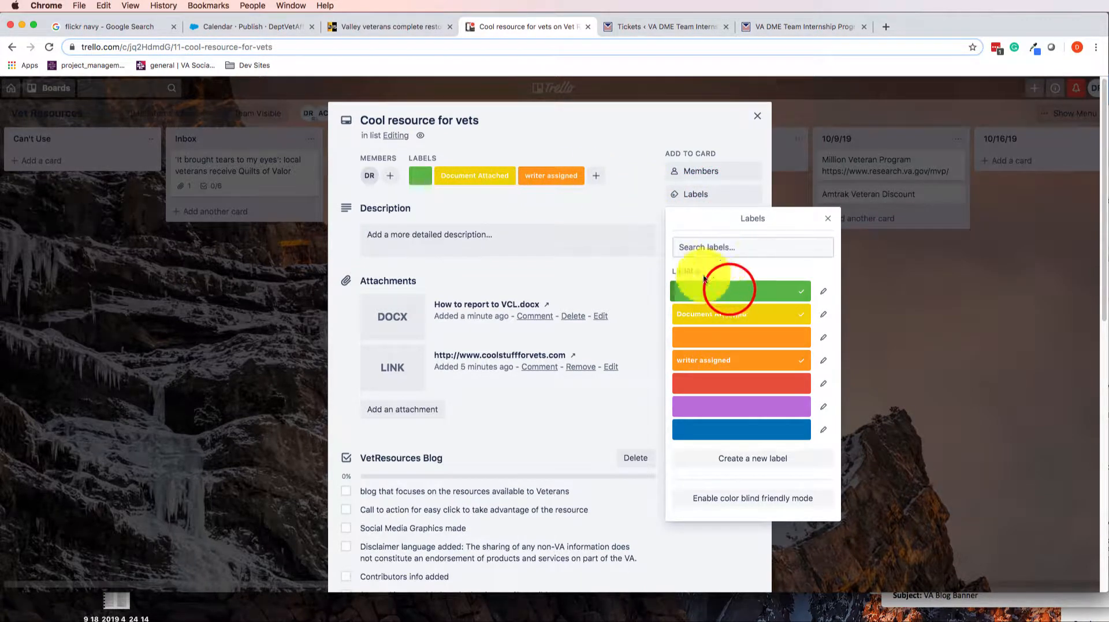
Rename the green label "Editor Assigned" and close the card
{"action": "left_click", "coordinate": [823, 290]}
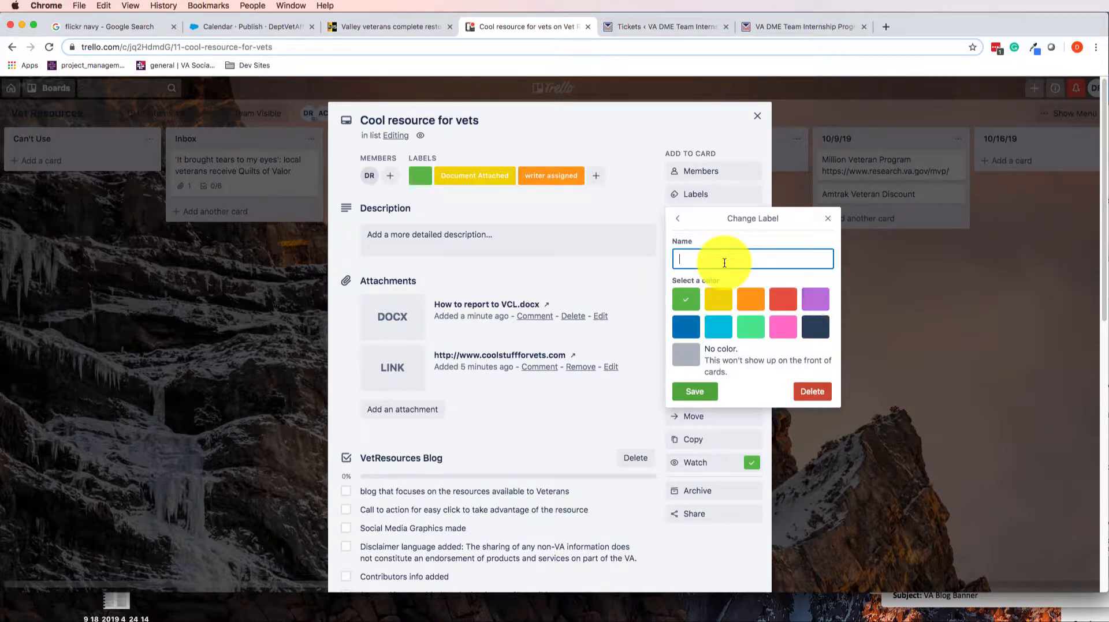
{"action": "type", "text": "Editor "}
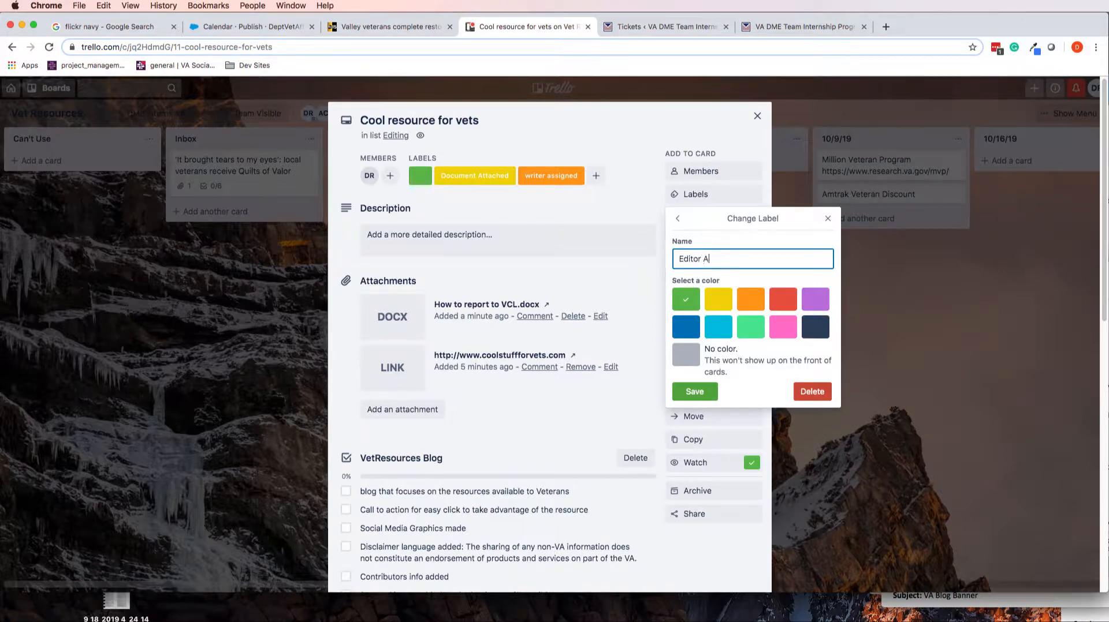
{"action": "type", "text": "Assigned"}
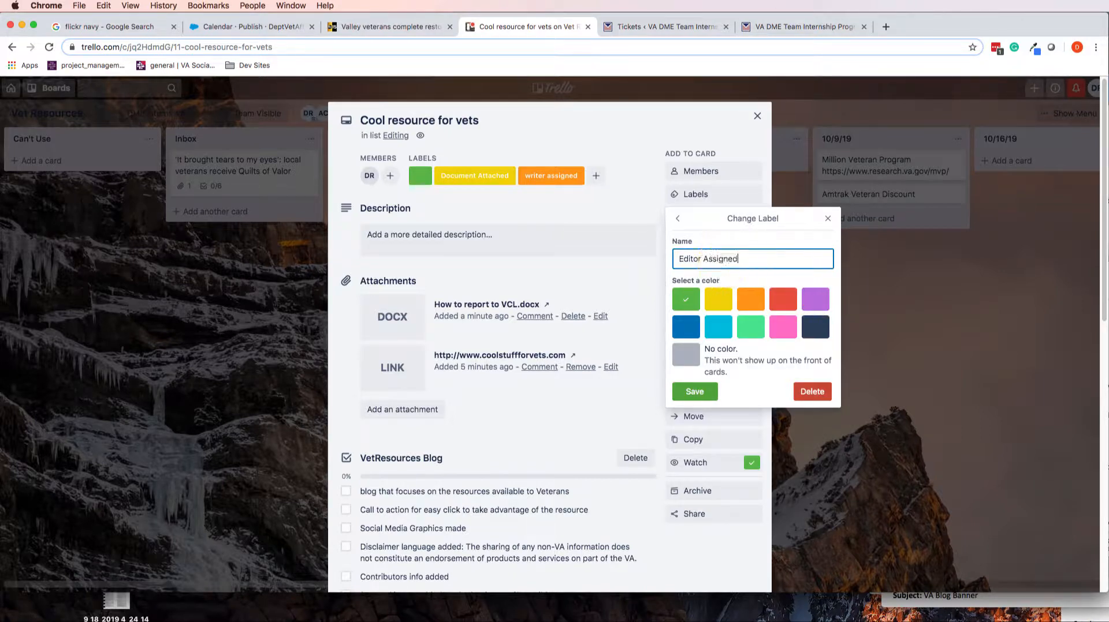
{"action": "left_click", "coordinate": [707, 397]}
{"action": "left_click", "coordinate": [915, 293]}
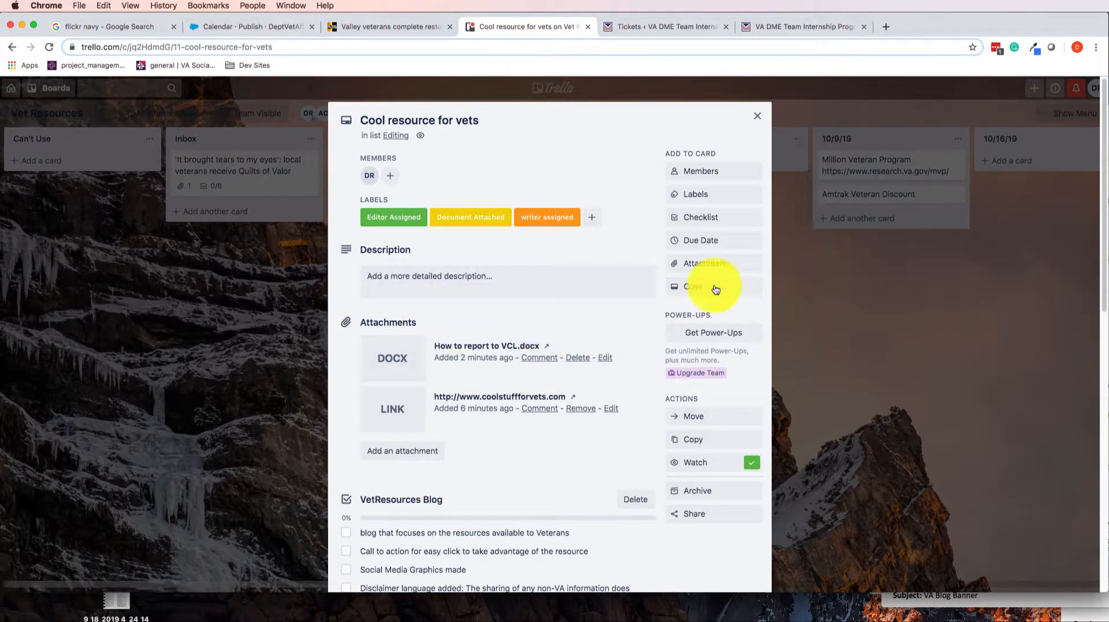
{"action": "left_click", "coordinate": [853, 287]}
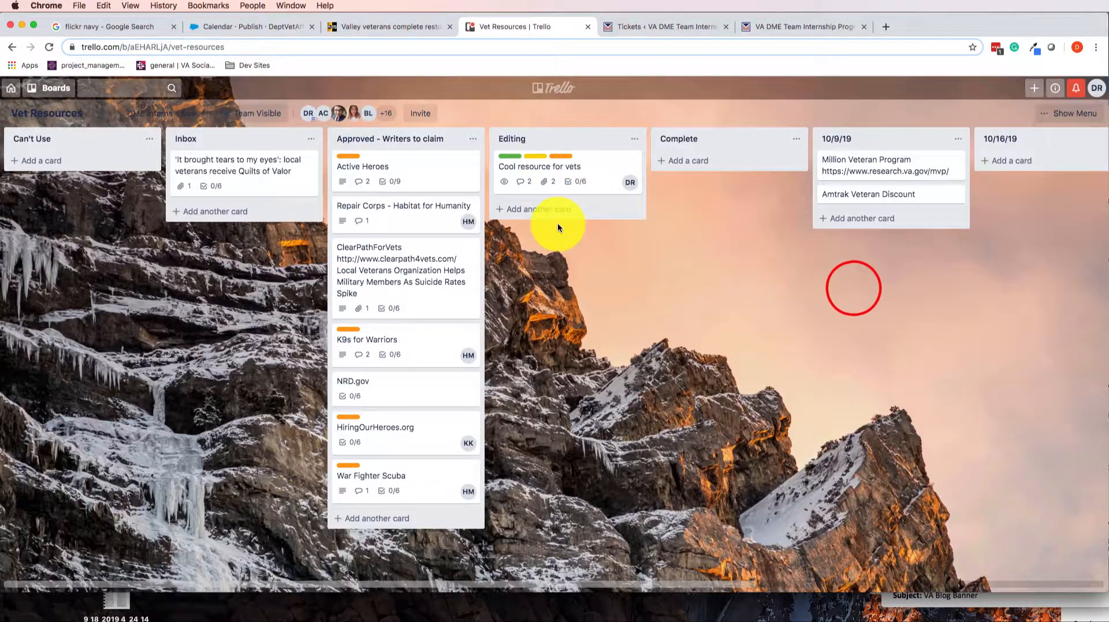
Move the card from Editing to the Complete list
{"action": "left_click_drag", "start_coordinate": [586, 166], "coordinate": [725, 185]}
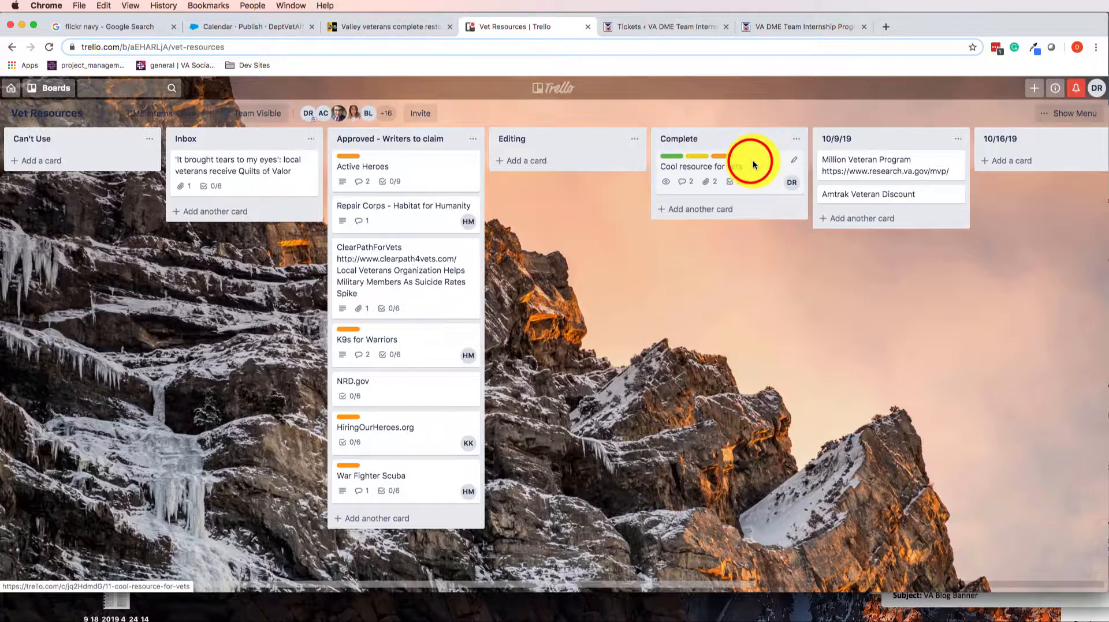
{"action": "right_click", "coordinate": [749, 161]}
{"action": "left_click", "coordinate": [753, 161]}
{"action": "left_click", "coordinate": [616, 223]}
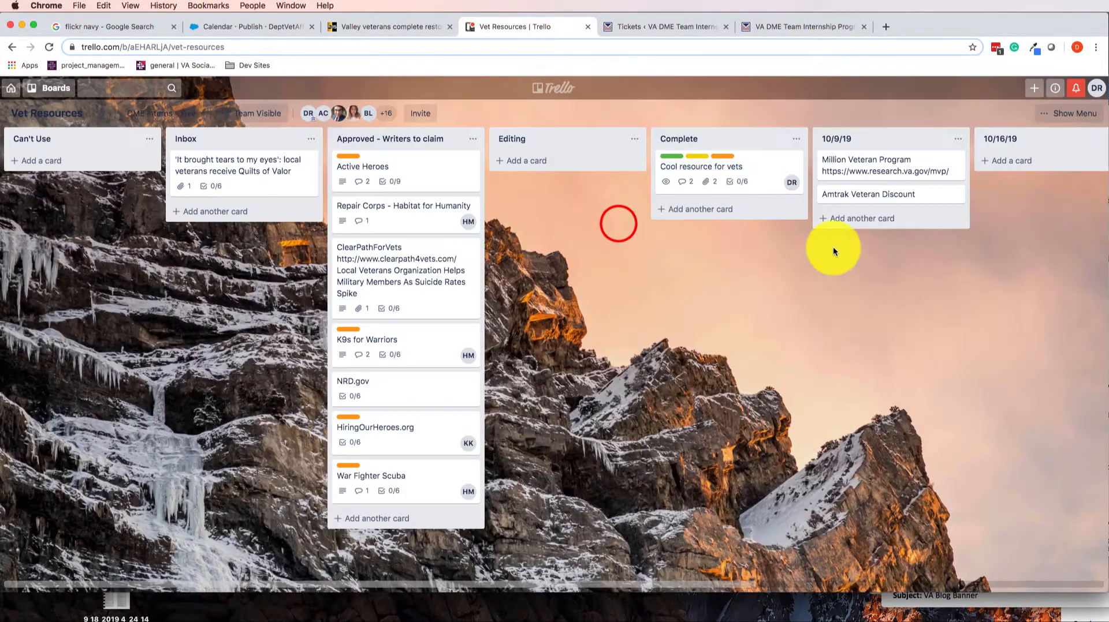
Move the card from Complete to the 10/16/19 list
{"action": "scroll", "coordinate": [892, 242], "scroll_direction": "right", "scroll_amount": 7}
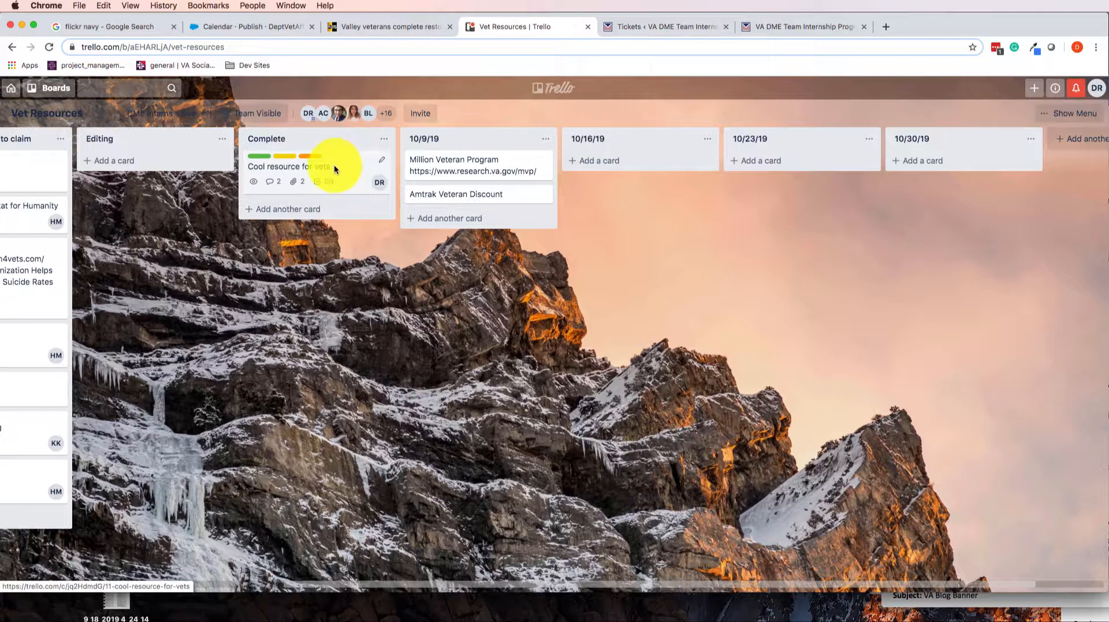
{"action": "left_click_drag", "start_coordinate": [336, 167], "coordinate": [649, 163]}
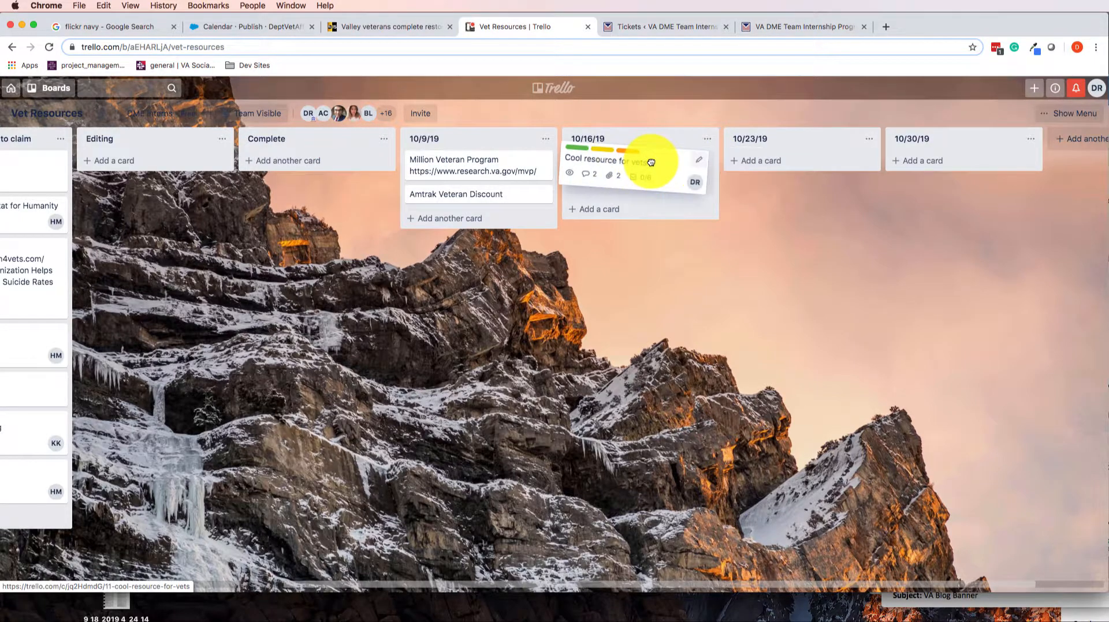
{"action": "key", "text": "e"}
{"action": "left_click", "coordinate": [519, 286]}
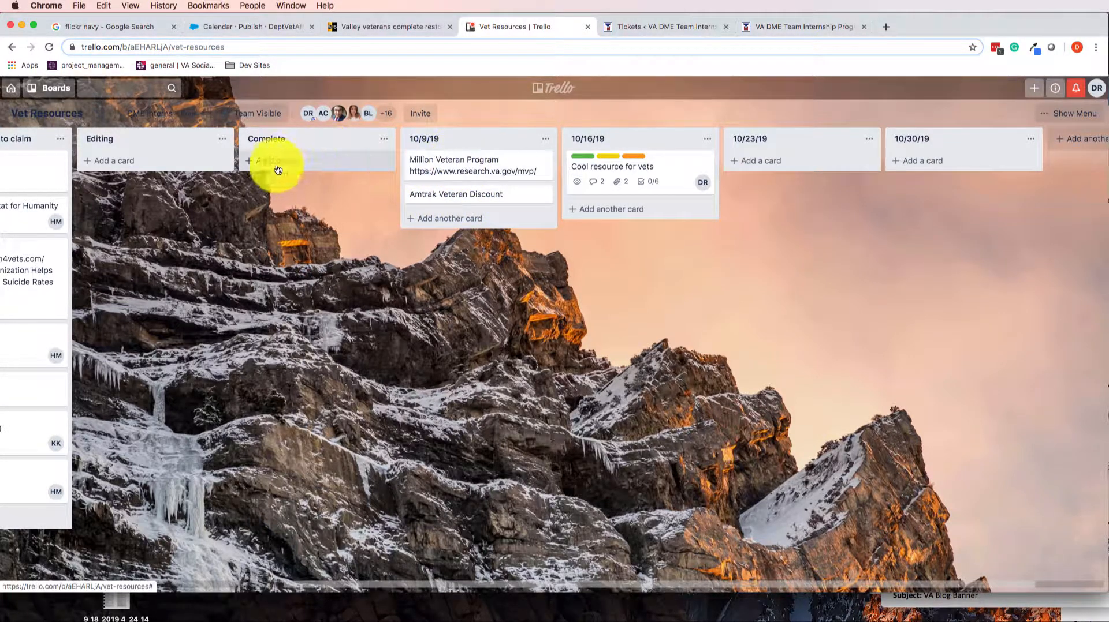
{"action": "scroll", "coordinate": [136, 179], "scroll_direction": "left", "scroll_amount": 7}
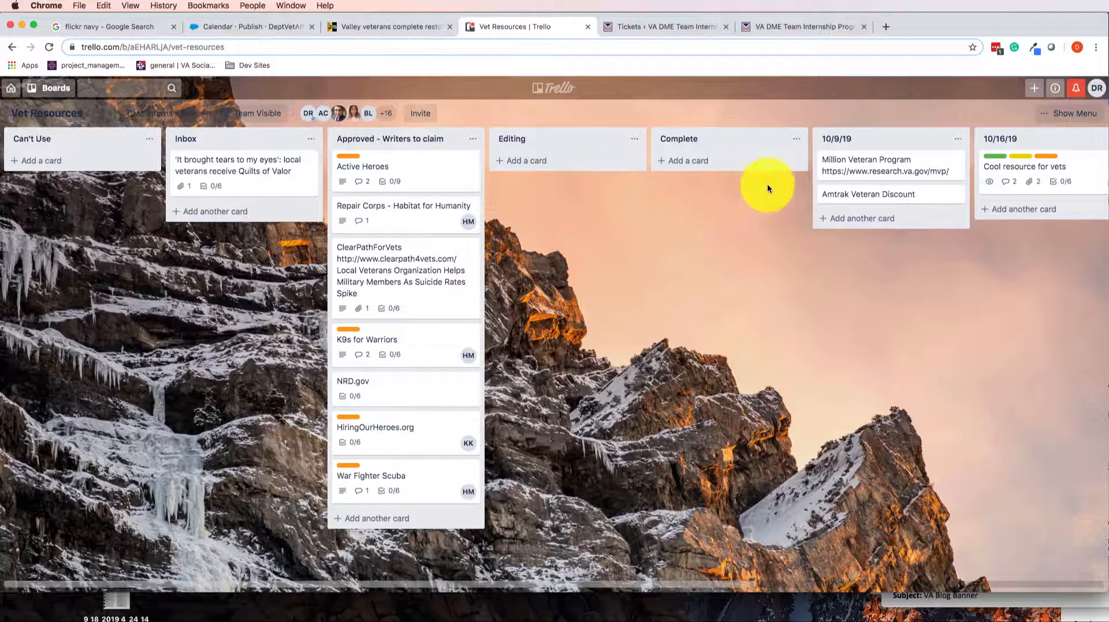
{"action": "scroll", "coordinate": [774, 231], "scroll_direction": "right", "scroll_amount": 8}
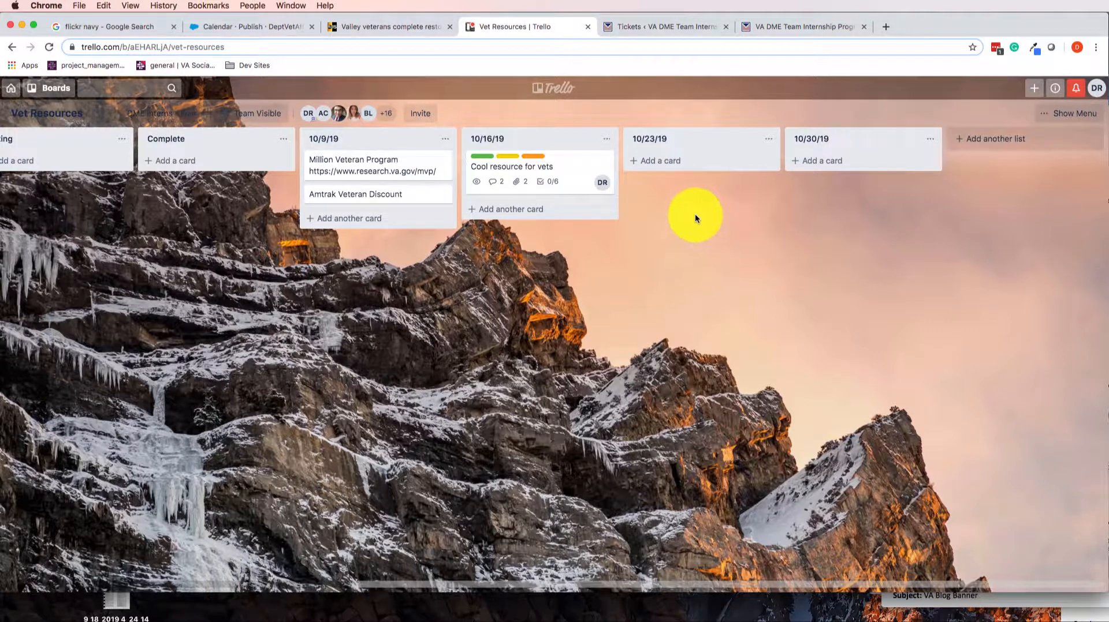
{"action": "scroll", "coordinate": [459, 328], "scroll_direction": "left", "scroll_amount": 10}
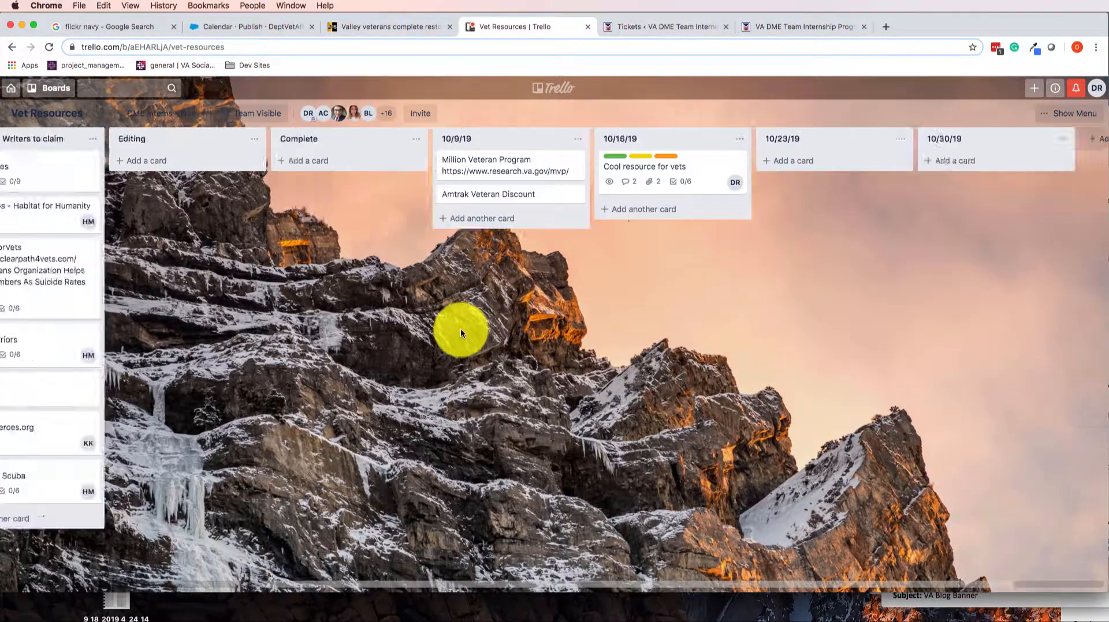